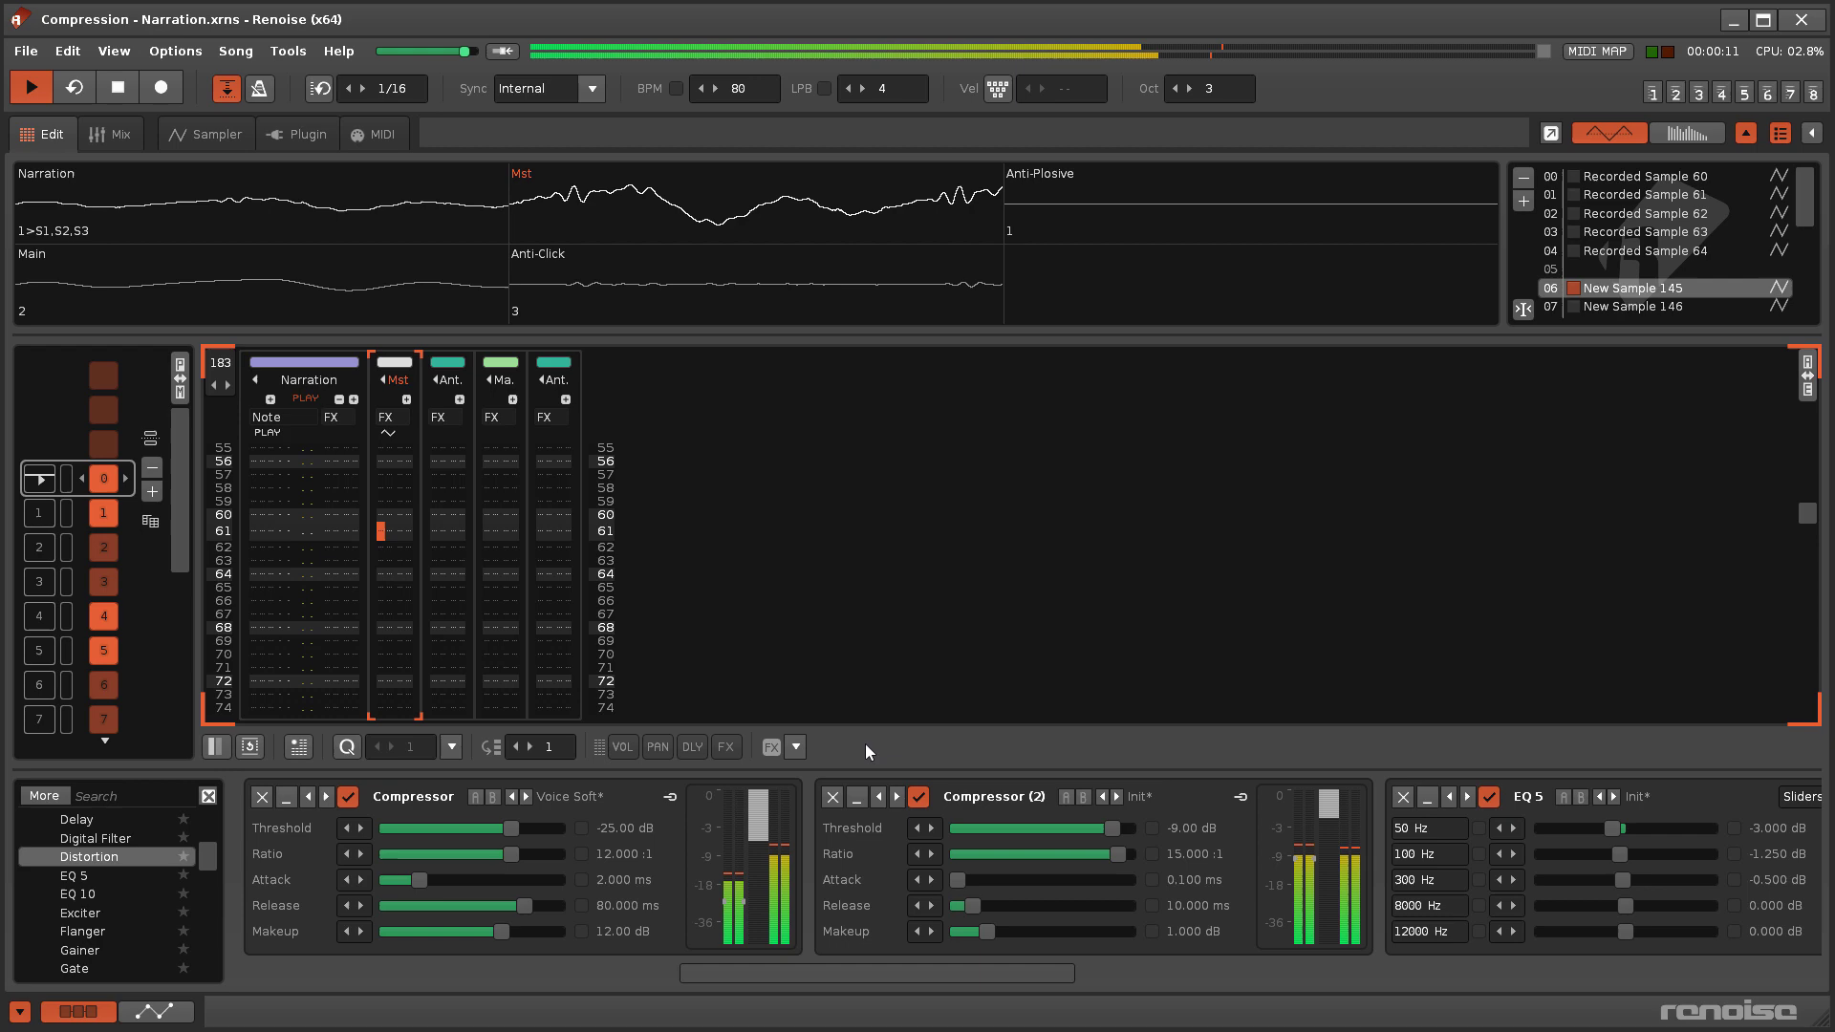
Scroll the DSP effect list past mpReverb, Distortion and Compressor.
{"action": "left_click_drag", "start_coordinate": [800, 979], "coordinate": [473, 971]}
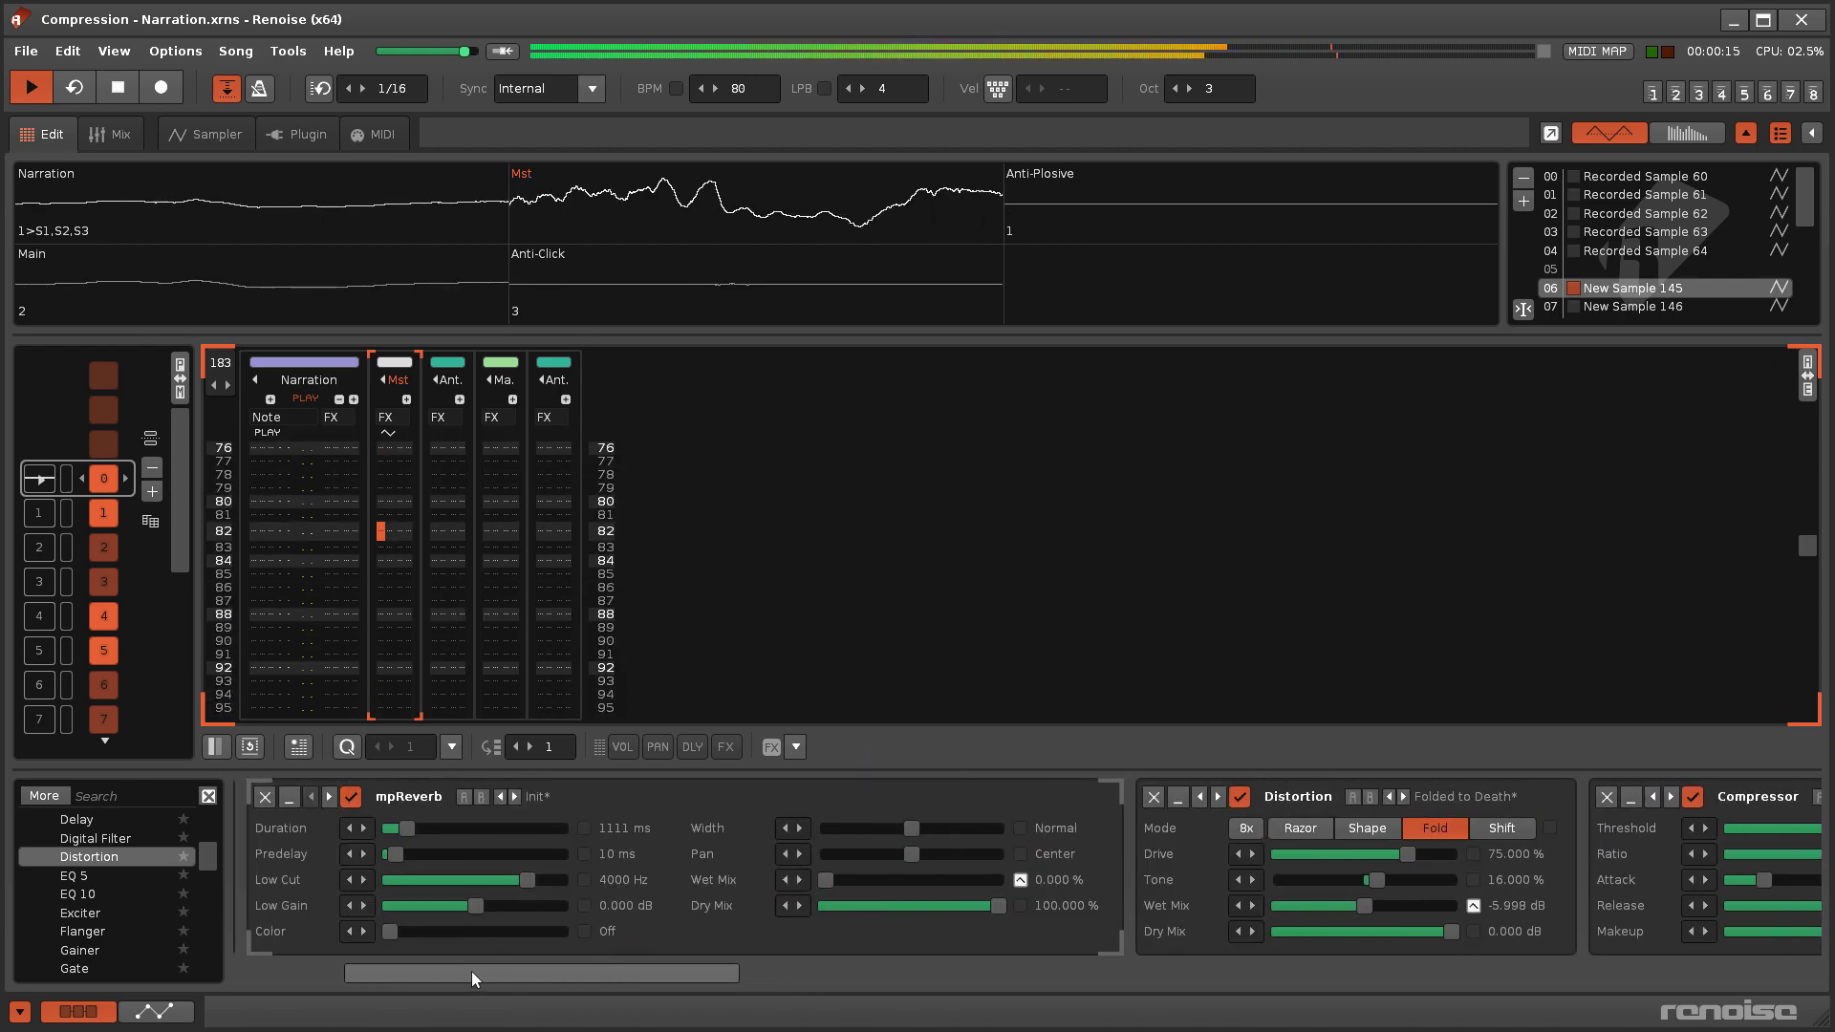
{"action": "left_click_drag", "start_coordinate": [472, 971], "coordinate": [811, 994]}
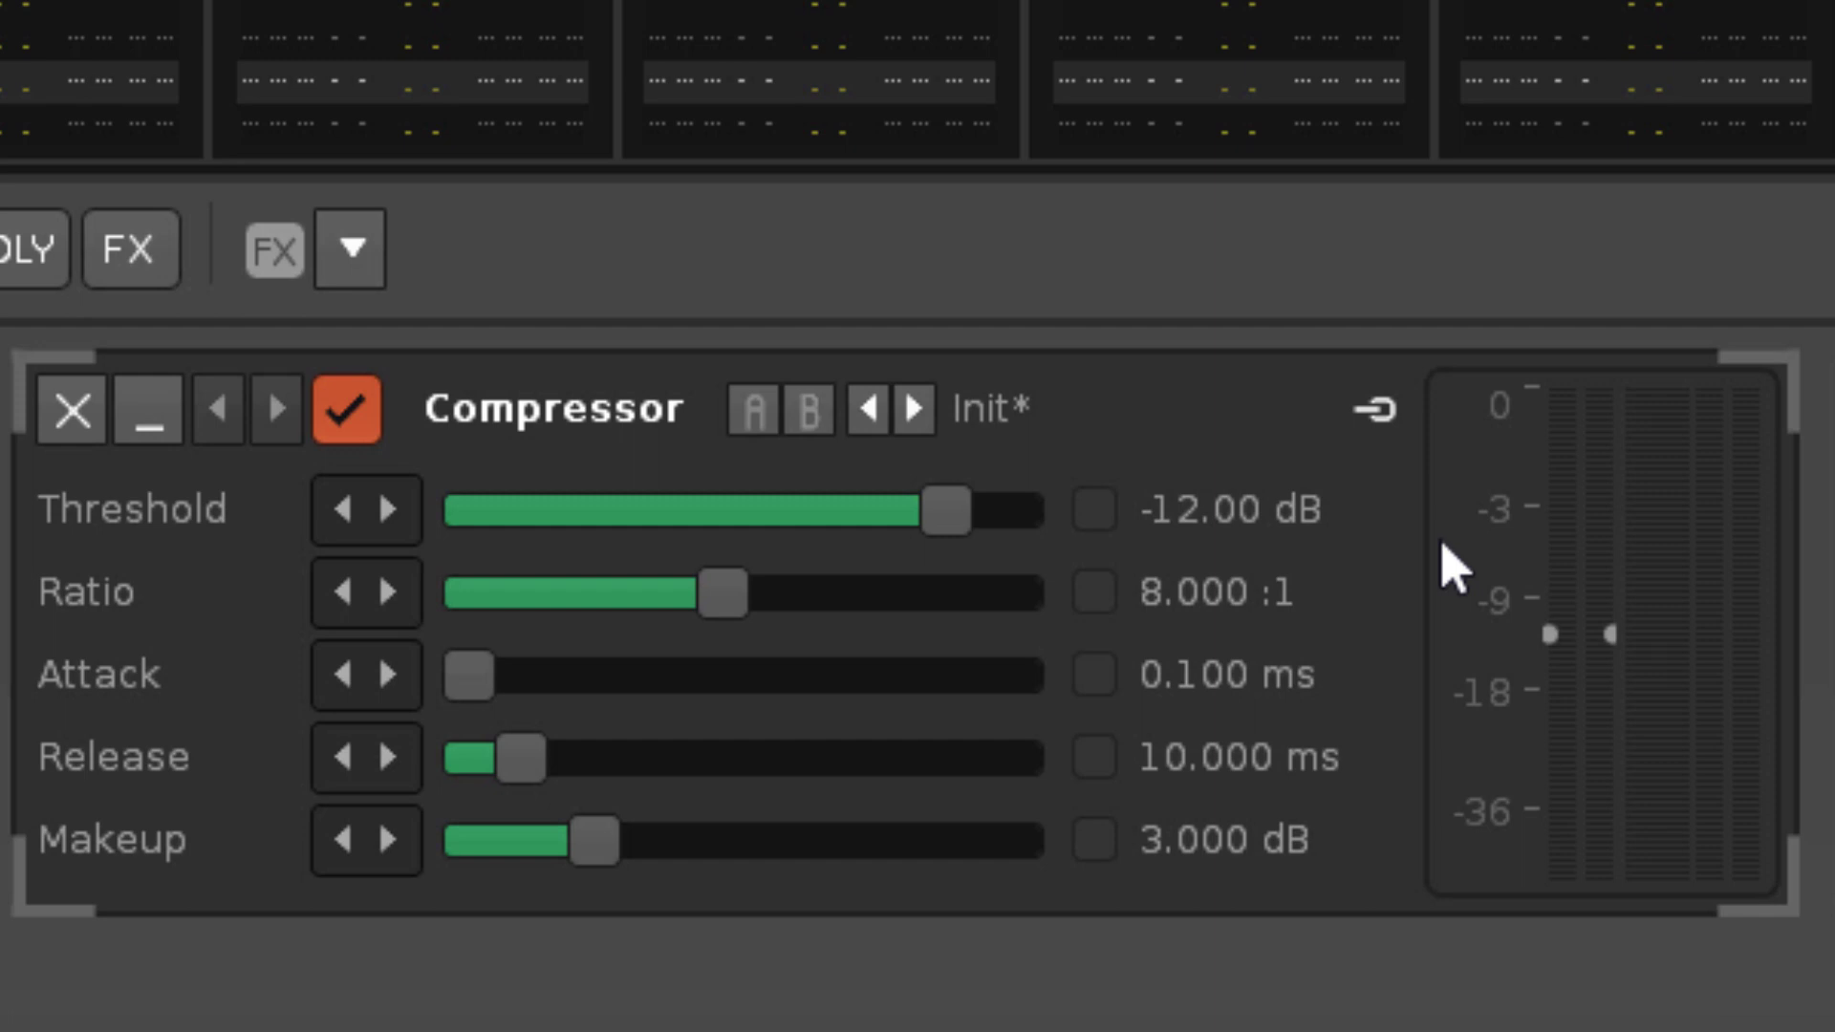
{"action": "key", "text": "space"}
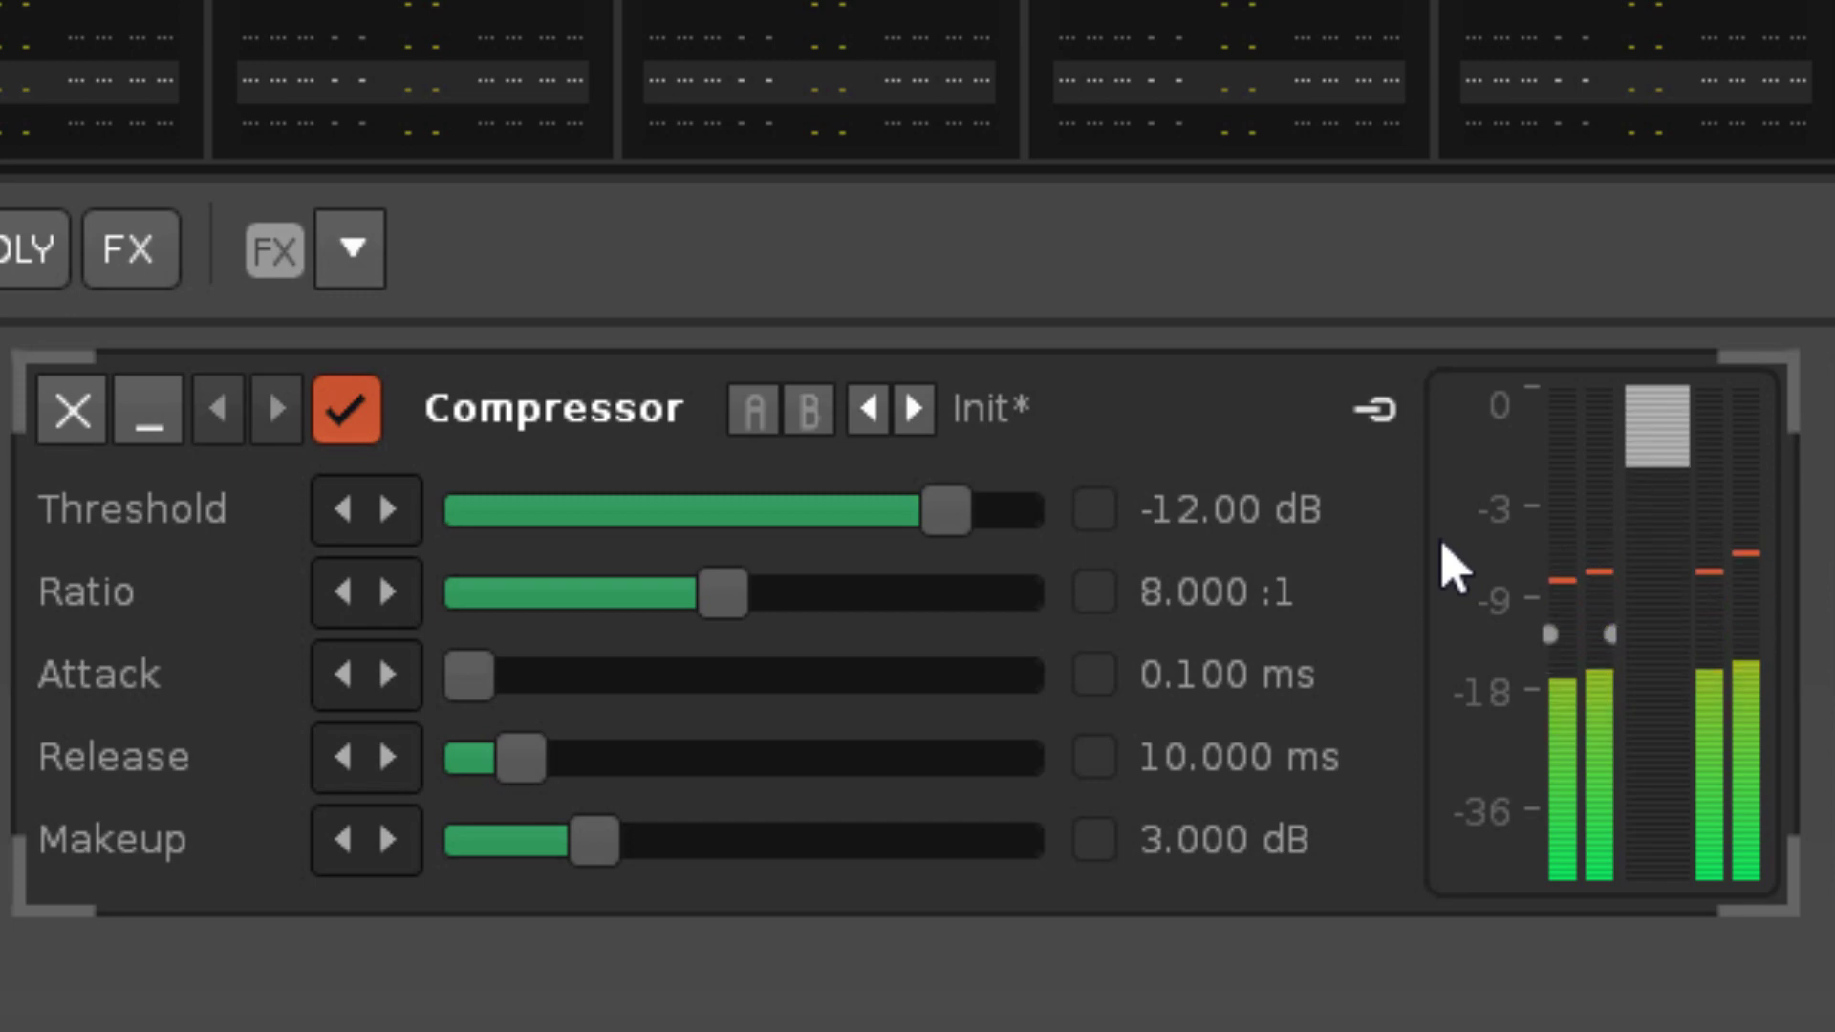
{"action": "key", "text": "space"}
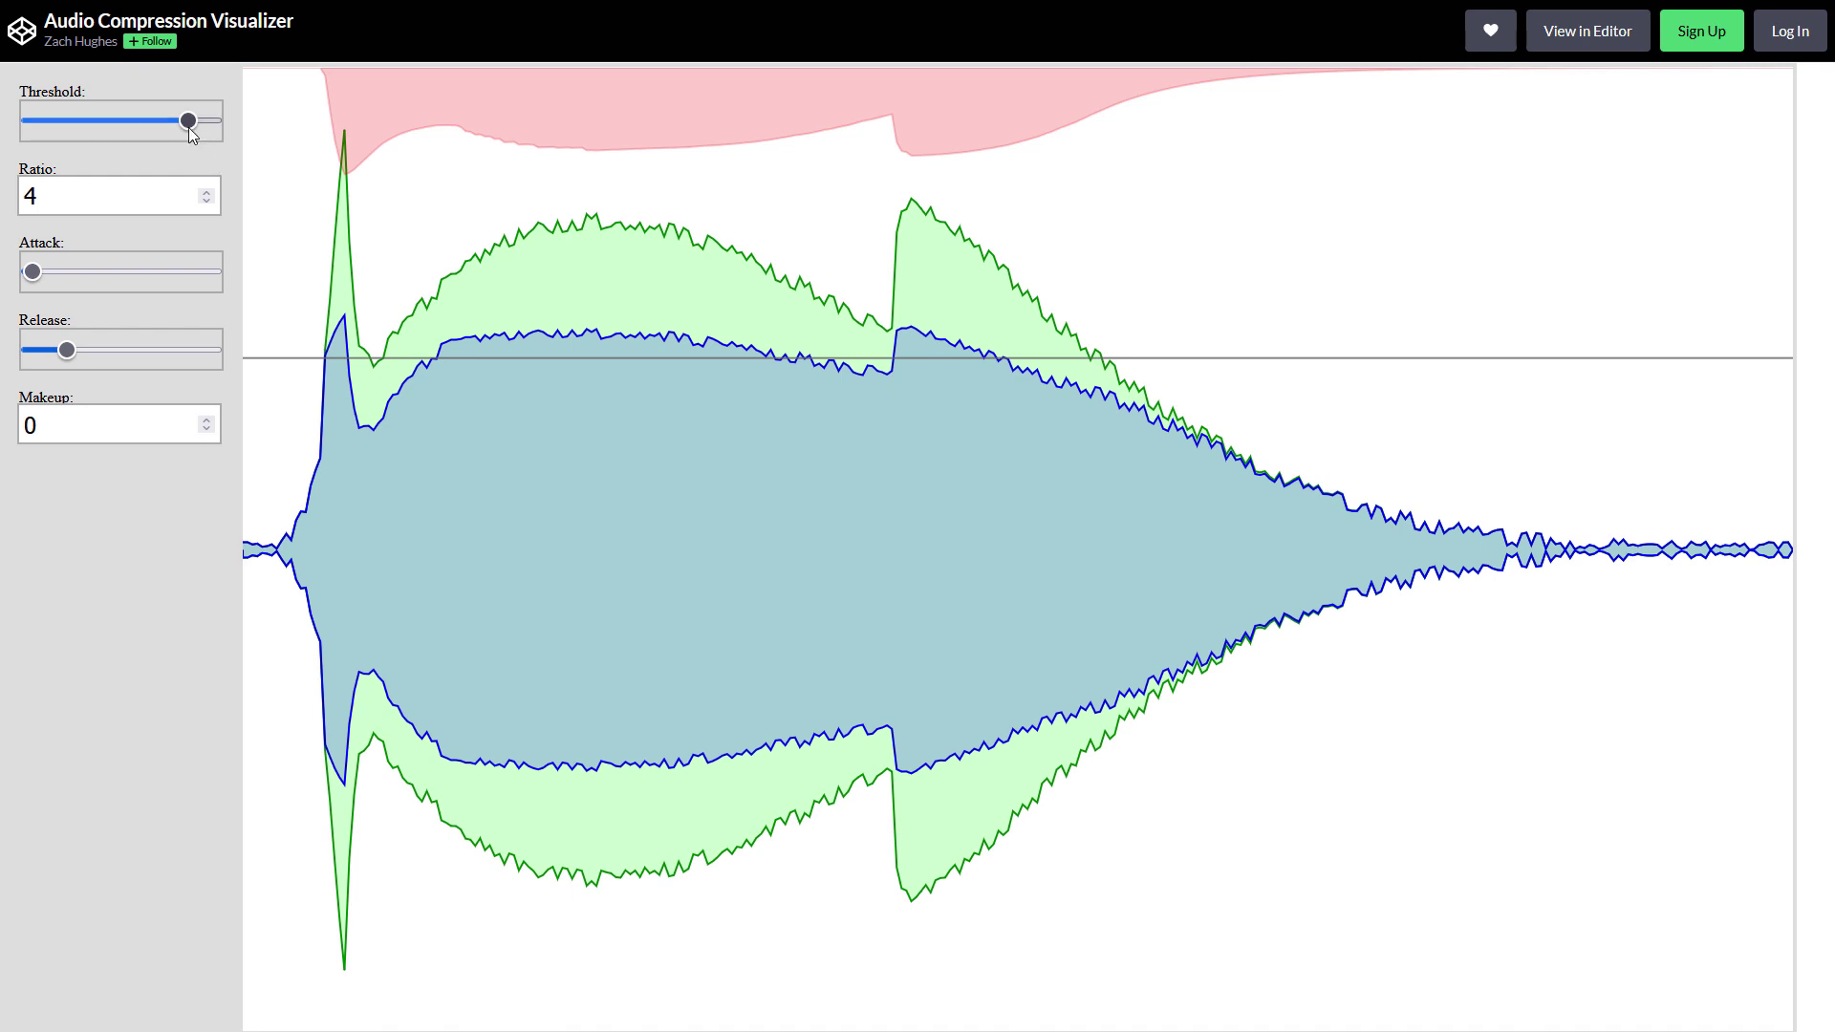
Lower the visualizer's Threshold slider to compress more, then raise it back.
{"action": "left_click_drag", "start_coordinate": [187, 121], "coordinate": [156, 133]}
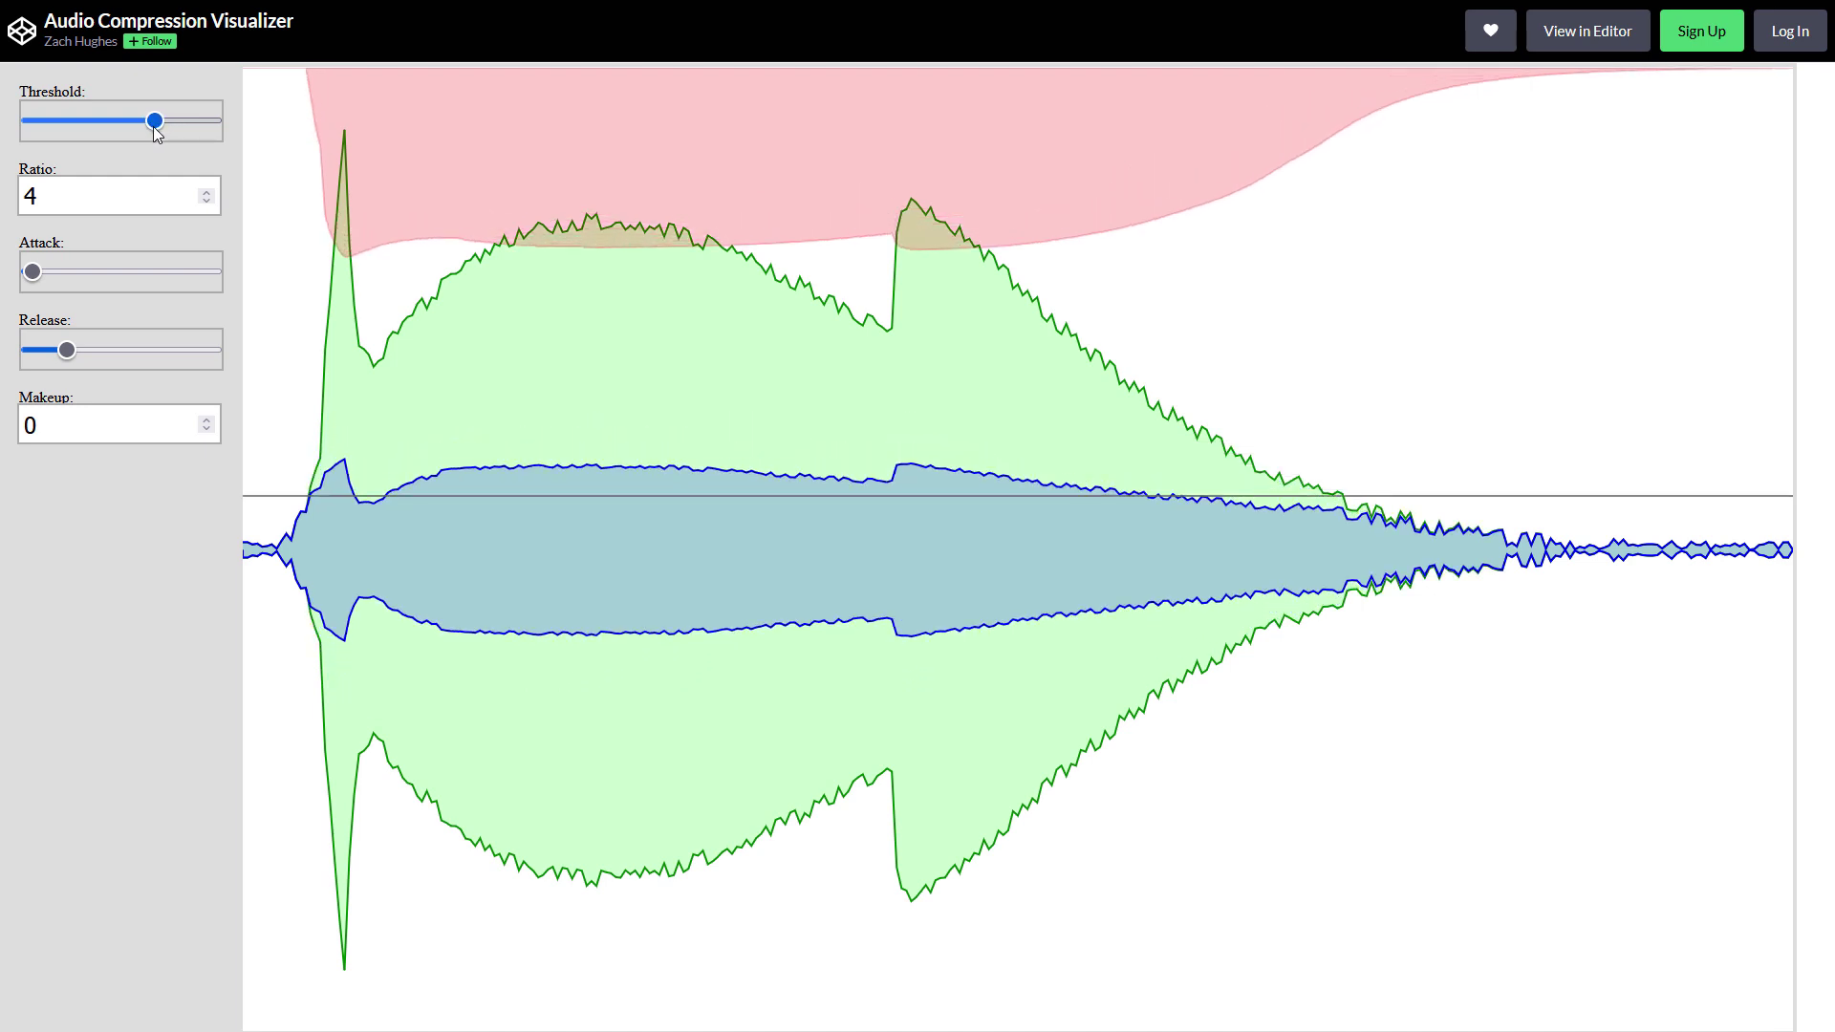
{"action": "mouse_move", "coordinate": [155, 133]}
{"action": "left_mouse_down"}
{"action": "mouse_move", "coordinate": [210, 153]}
{"action": "mouse_move", "coordinate": [43, 124]}
{"action": "mouse_move", "coordinate": [189, 158]}
{"action": "left_mouse_up"}
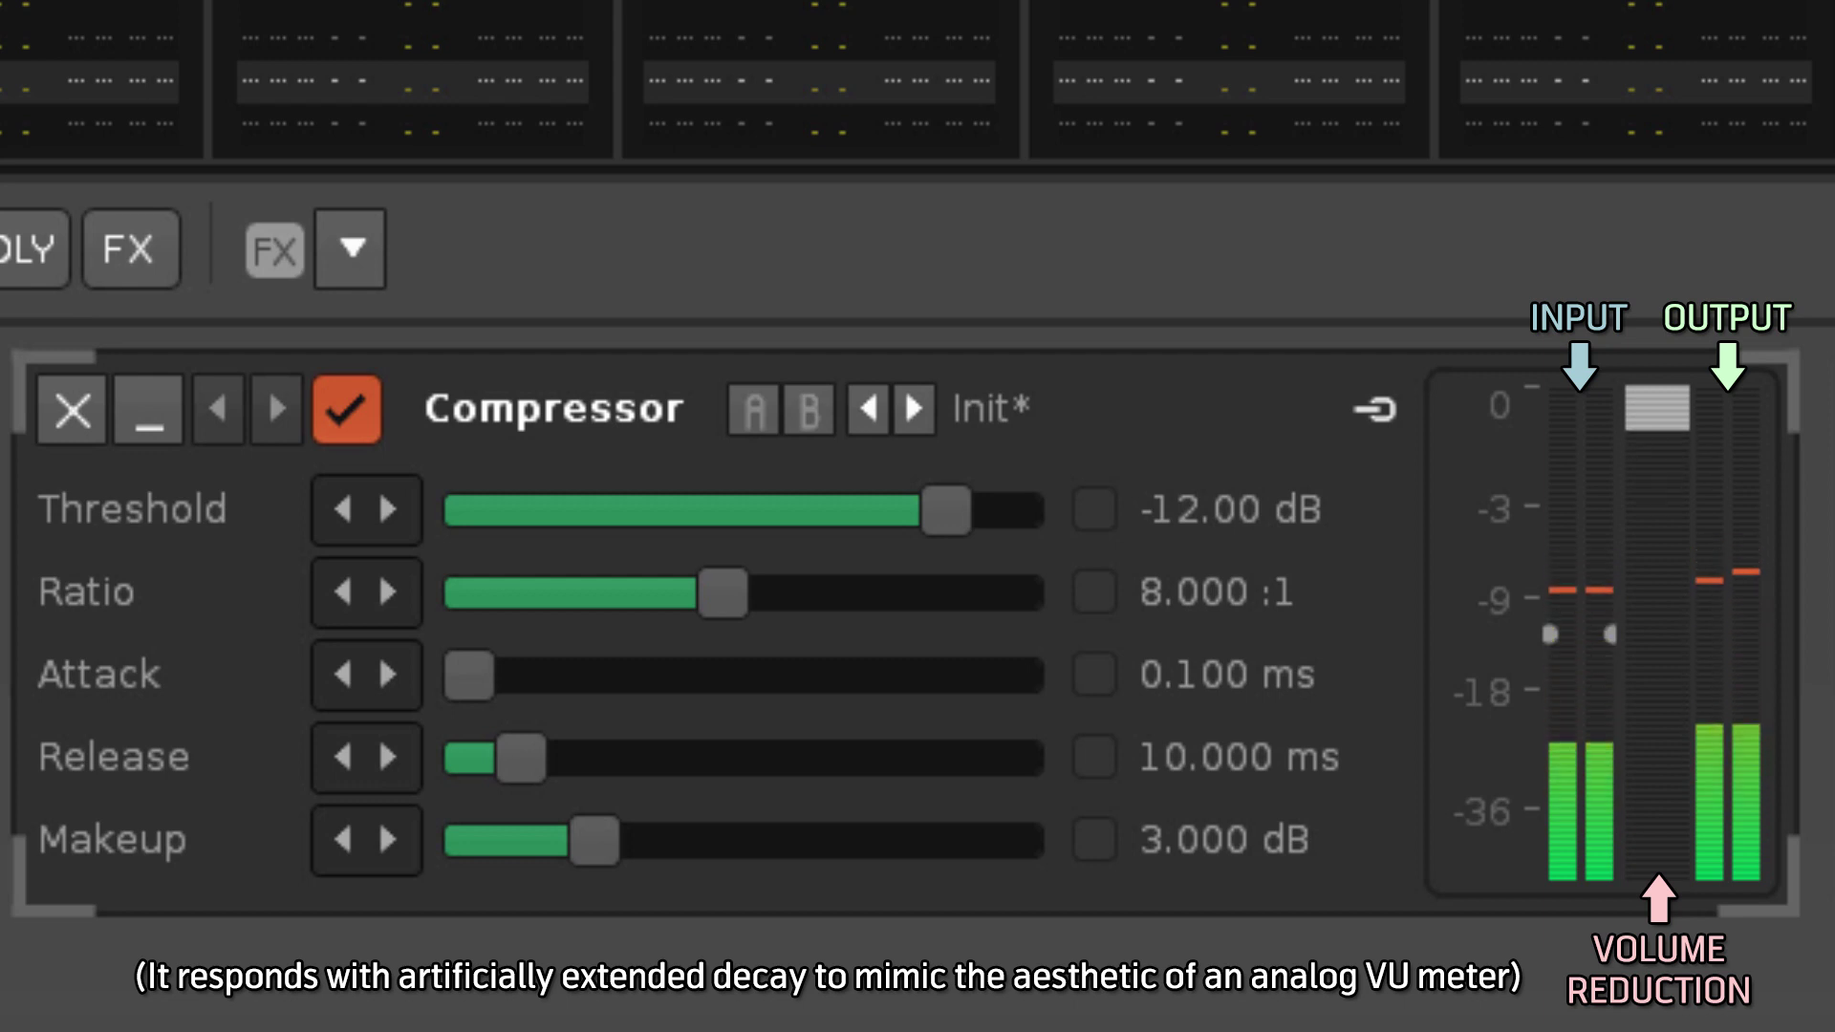
Stop playback so the Compressor's input, output and reduction meters decay.
{"action": "key", "text": "space"}
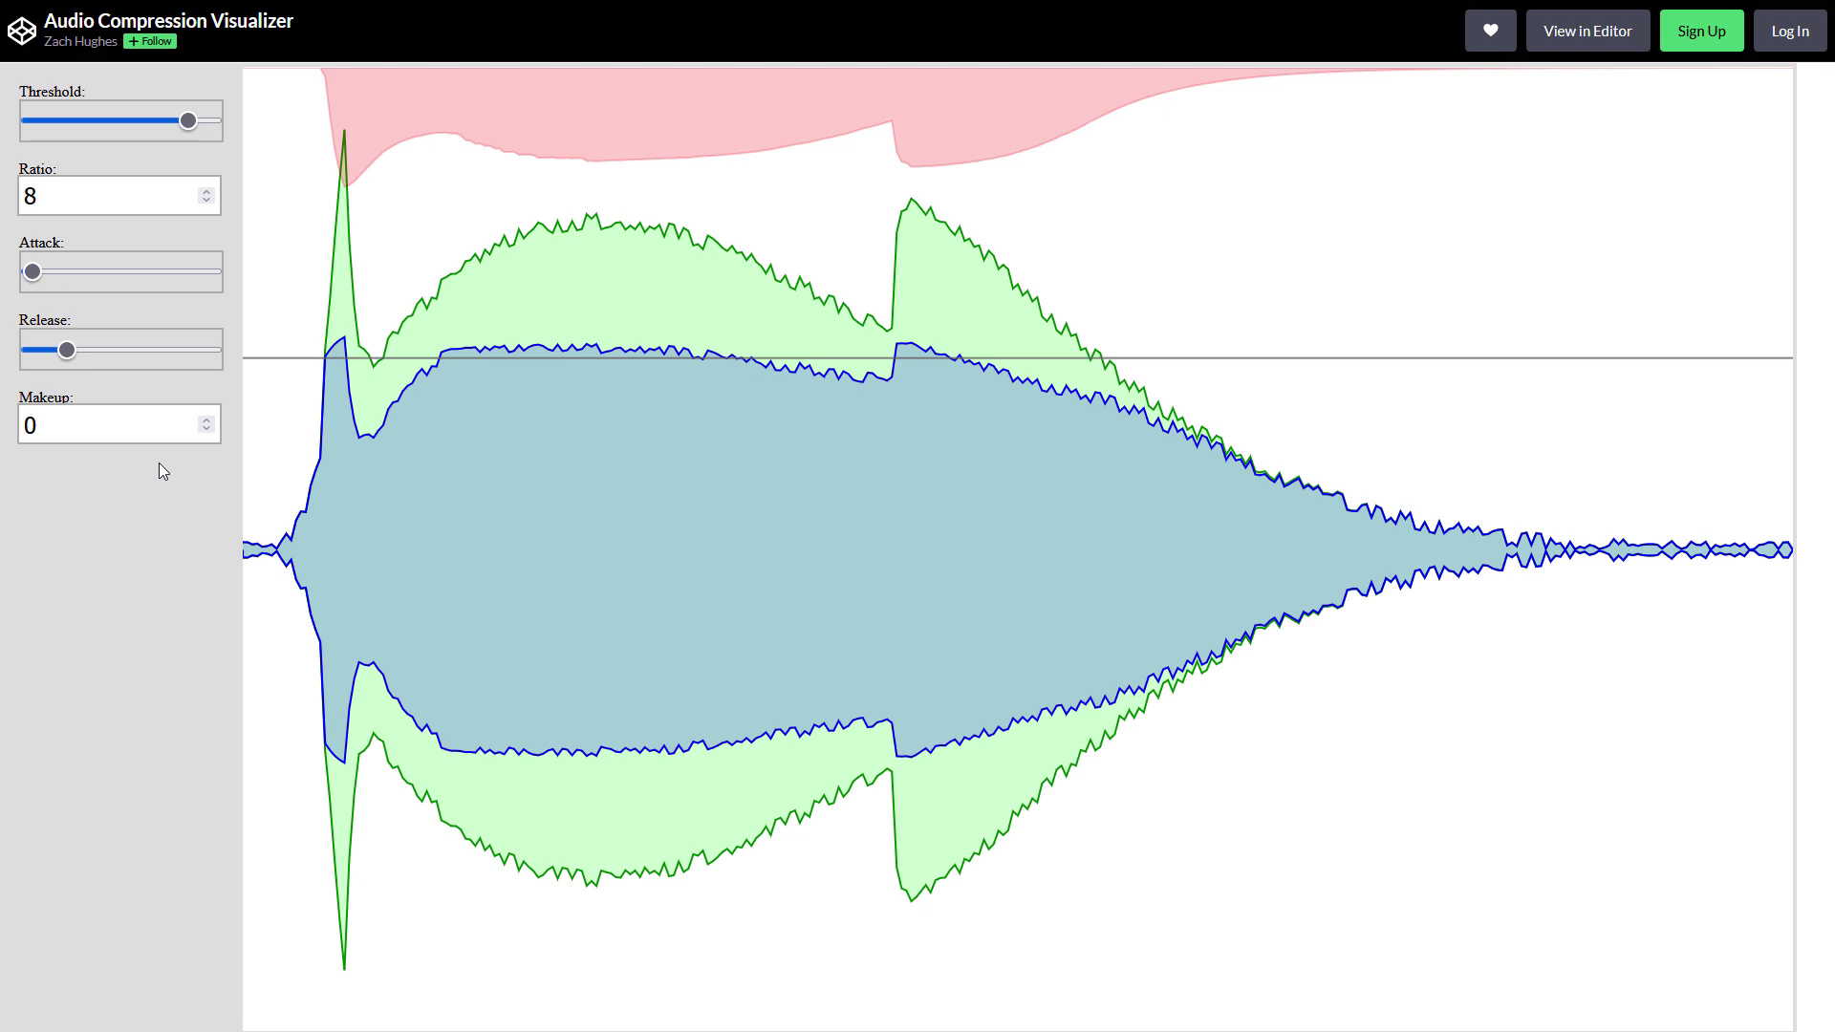
Raise the visualizer's makeup gain with three steps of its spinner.
{"action": "left_click", "coordinate": [207, 420]}
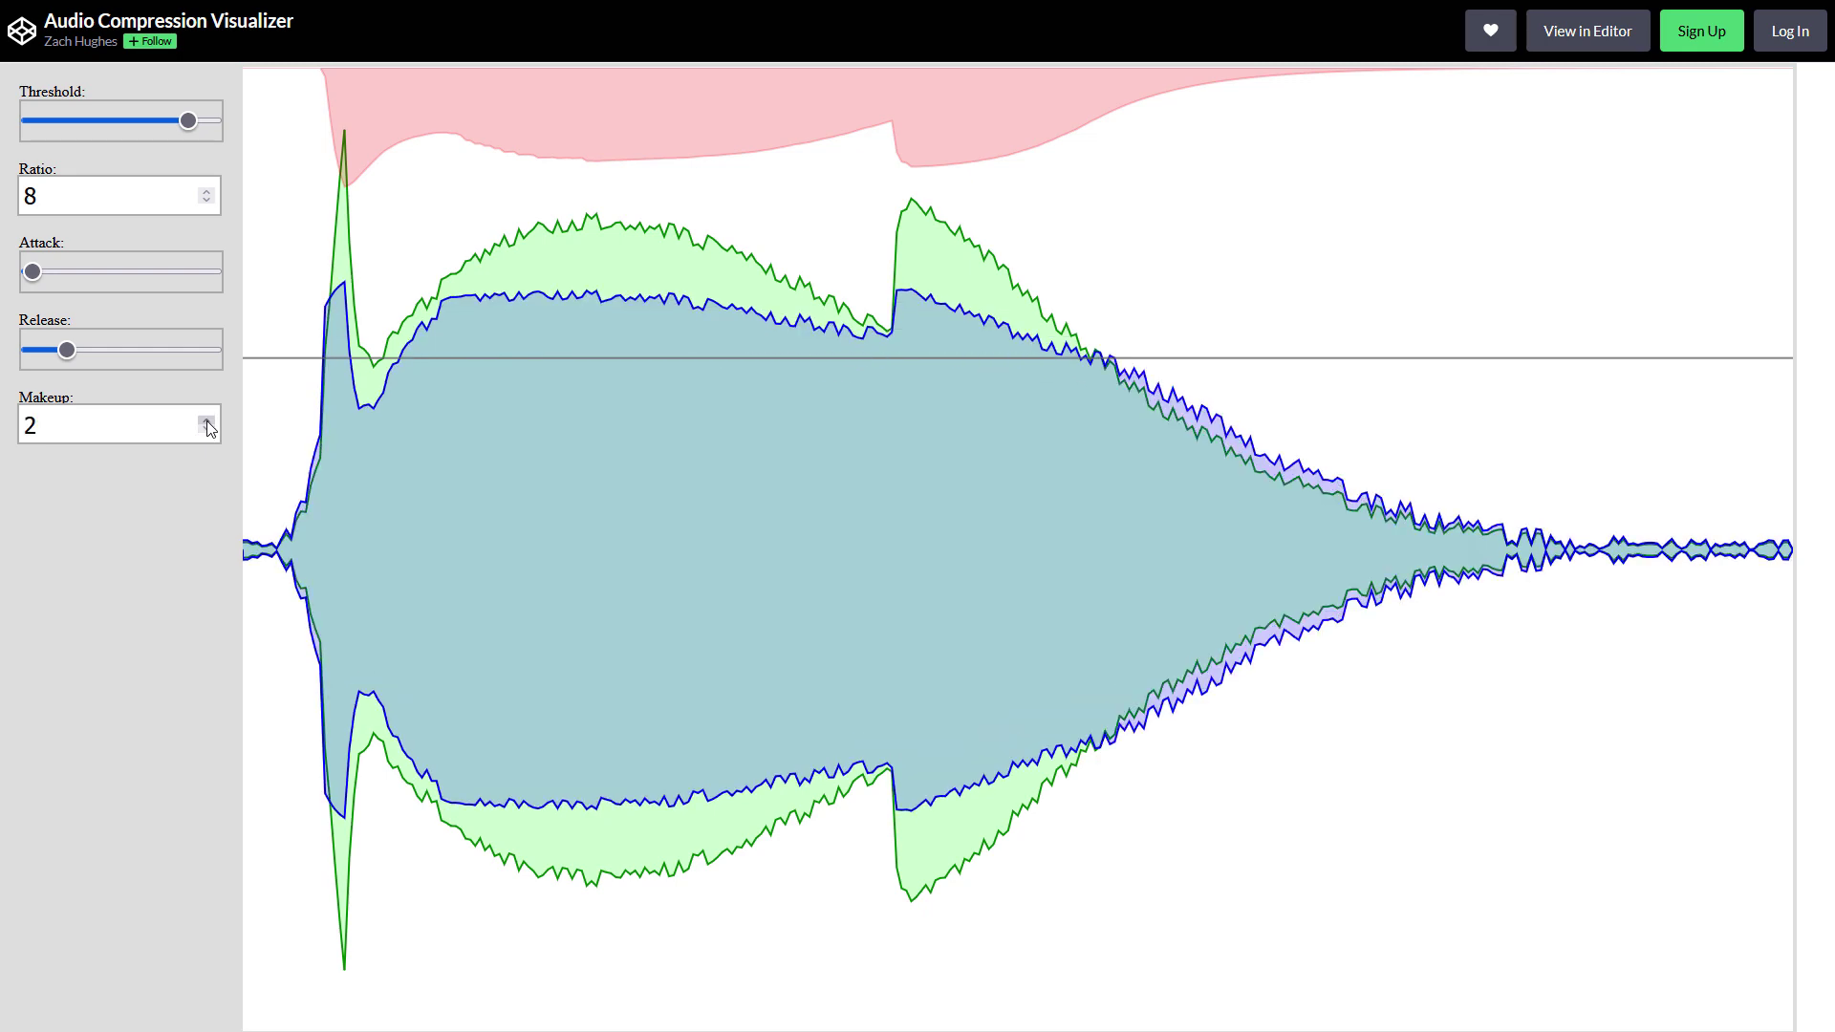
{"action": "left_click", "coordinate": [206, 420]}
{"action": "left_click", "coordinate": [206, 421]}
{"action": "left_click", "coordinate": [206, 420]}
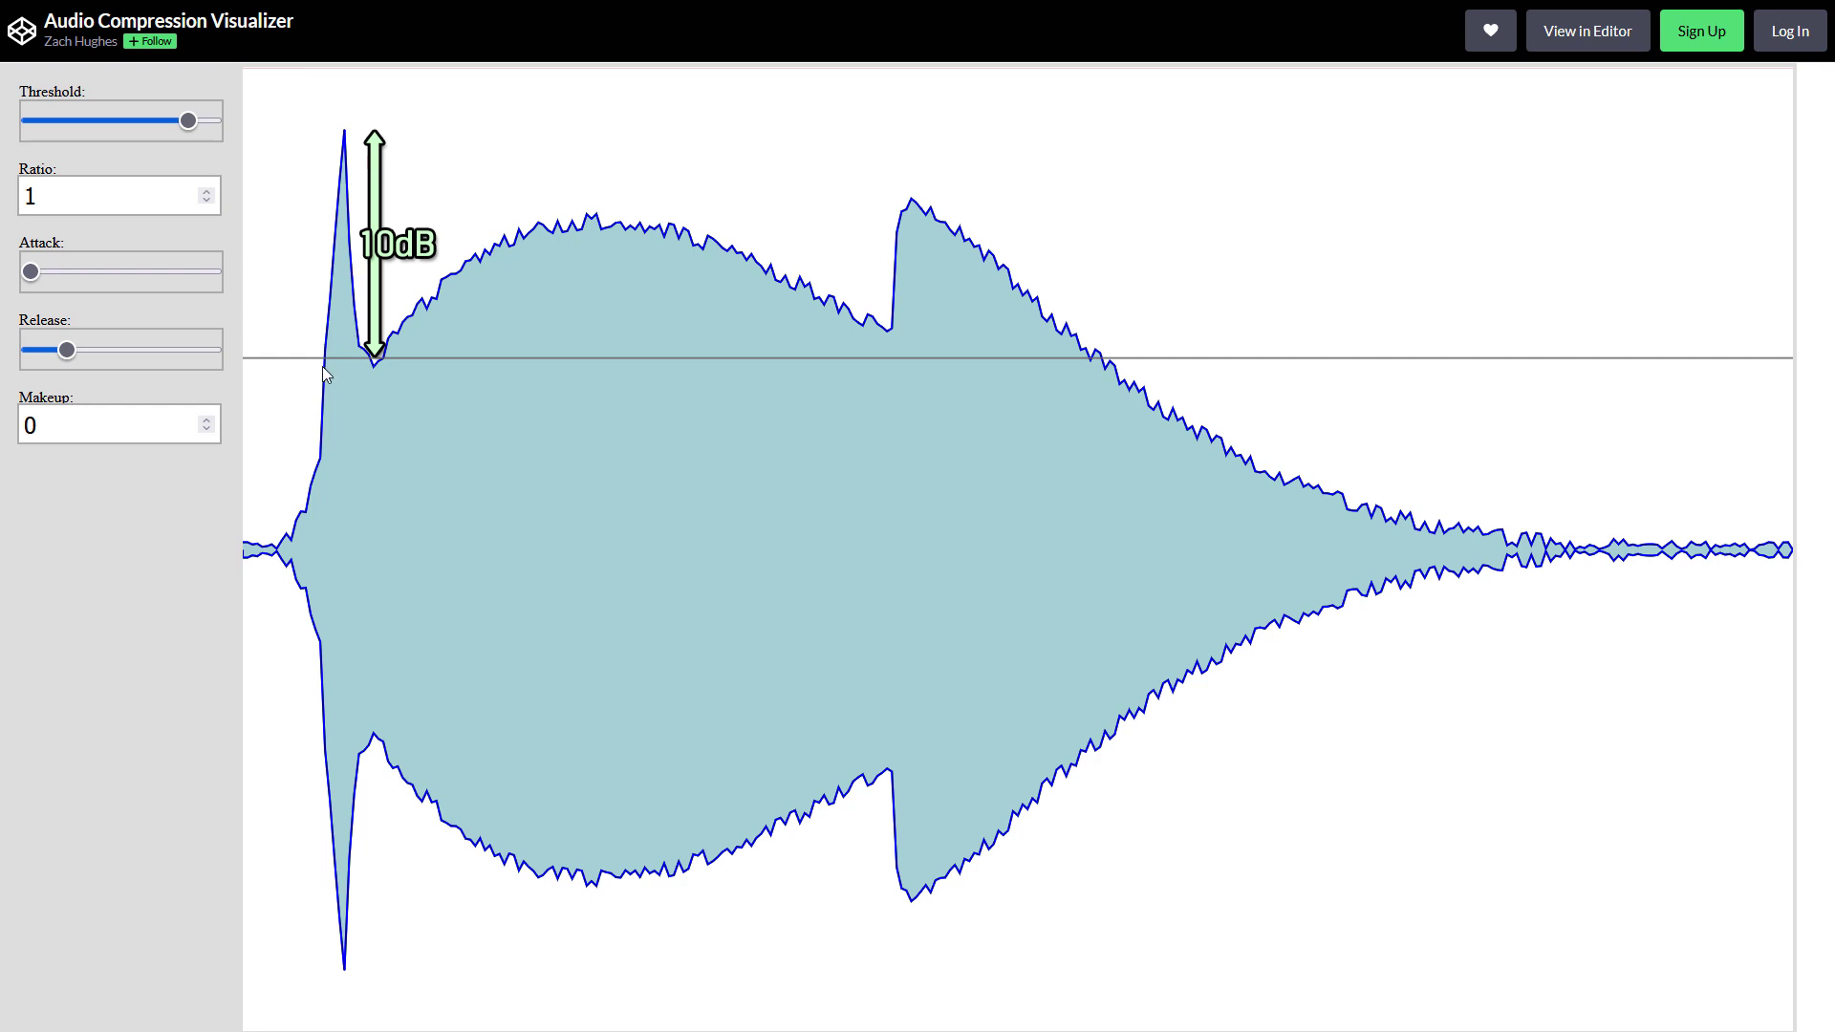
Step the visualizer's ratio up from 1 toward 10 for stronger compression.
{"action": "left_click", "coordinate": [208, 193]}
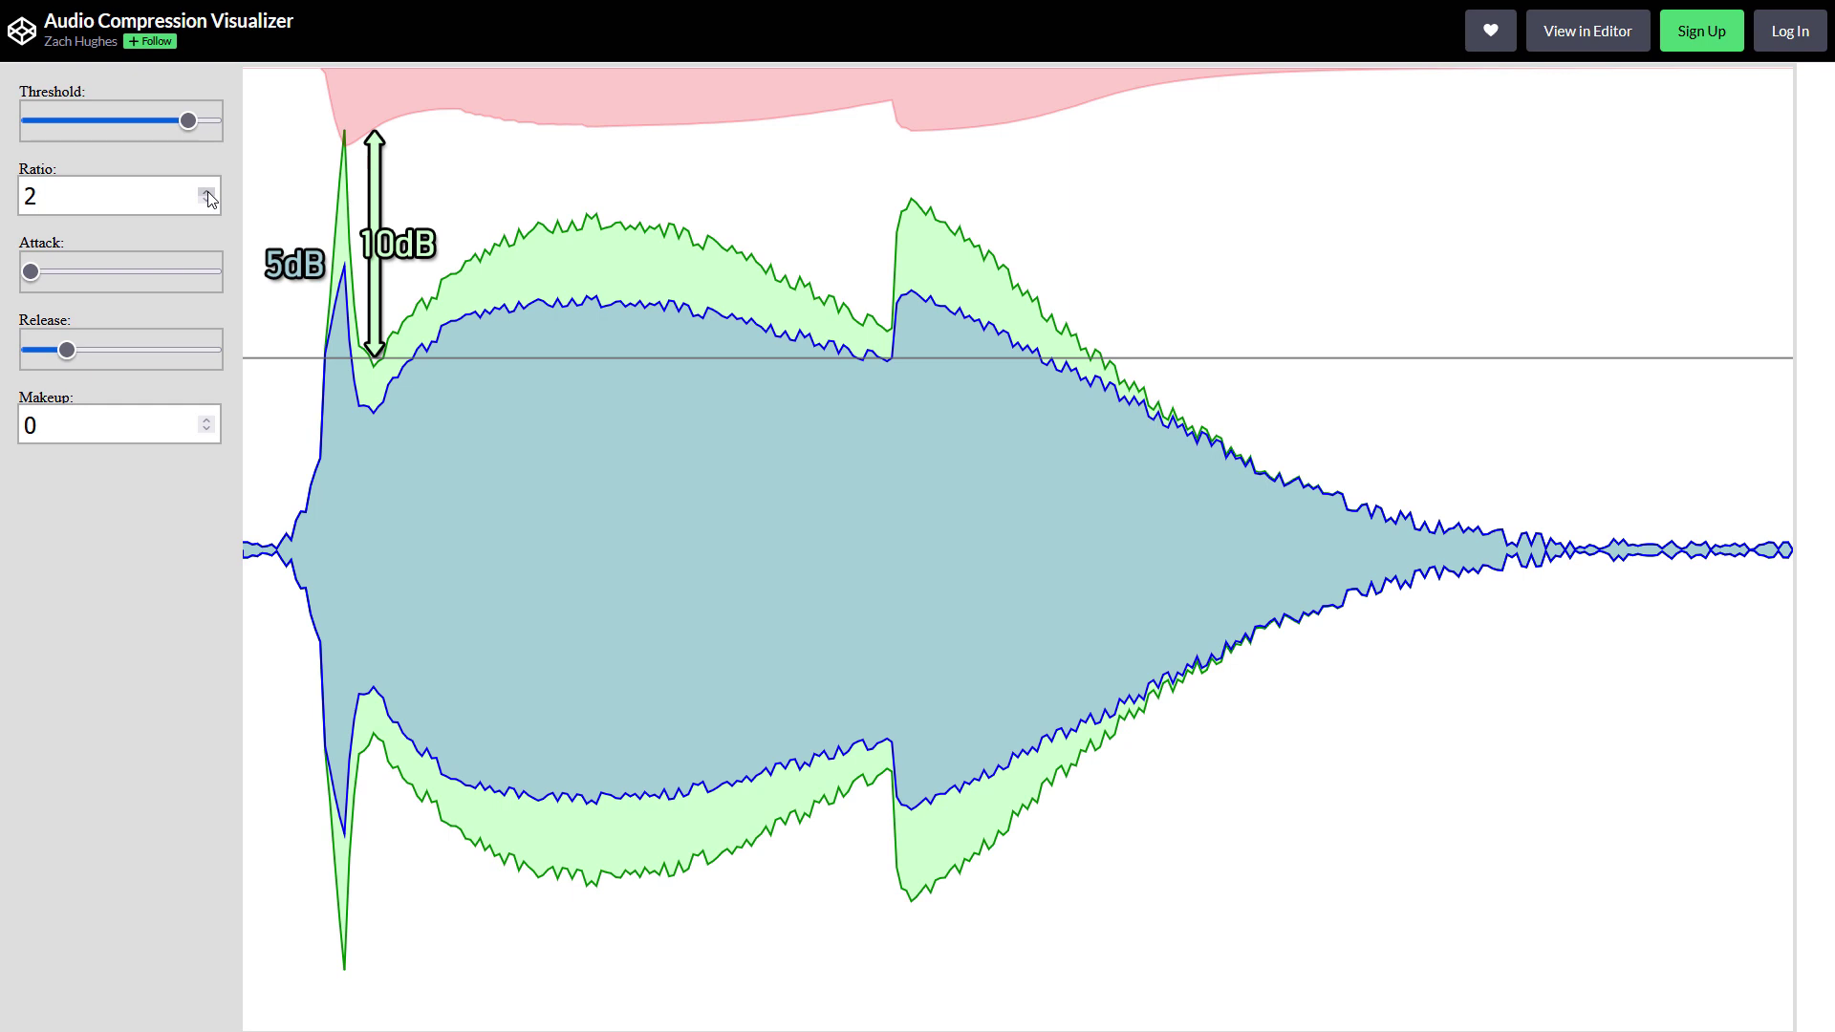
{"action": "left_click", "coordinate": [207, 192]}
{"action": "left_click", "coordinate": [208, 193]}
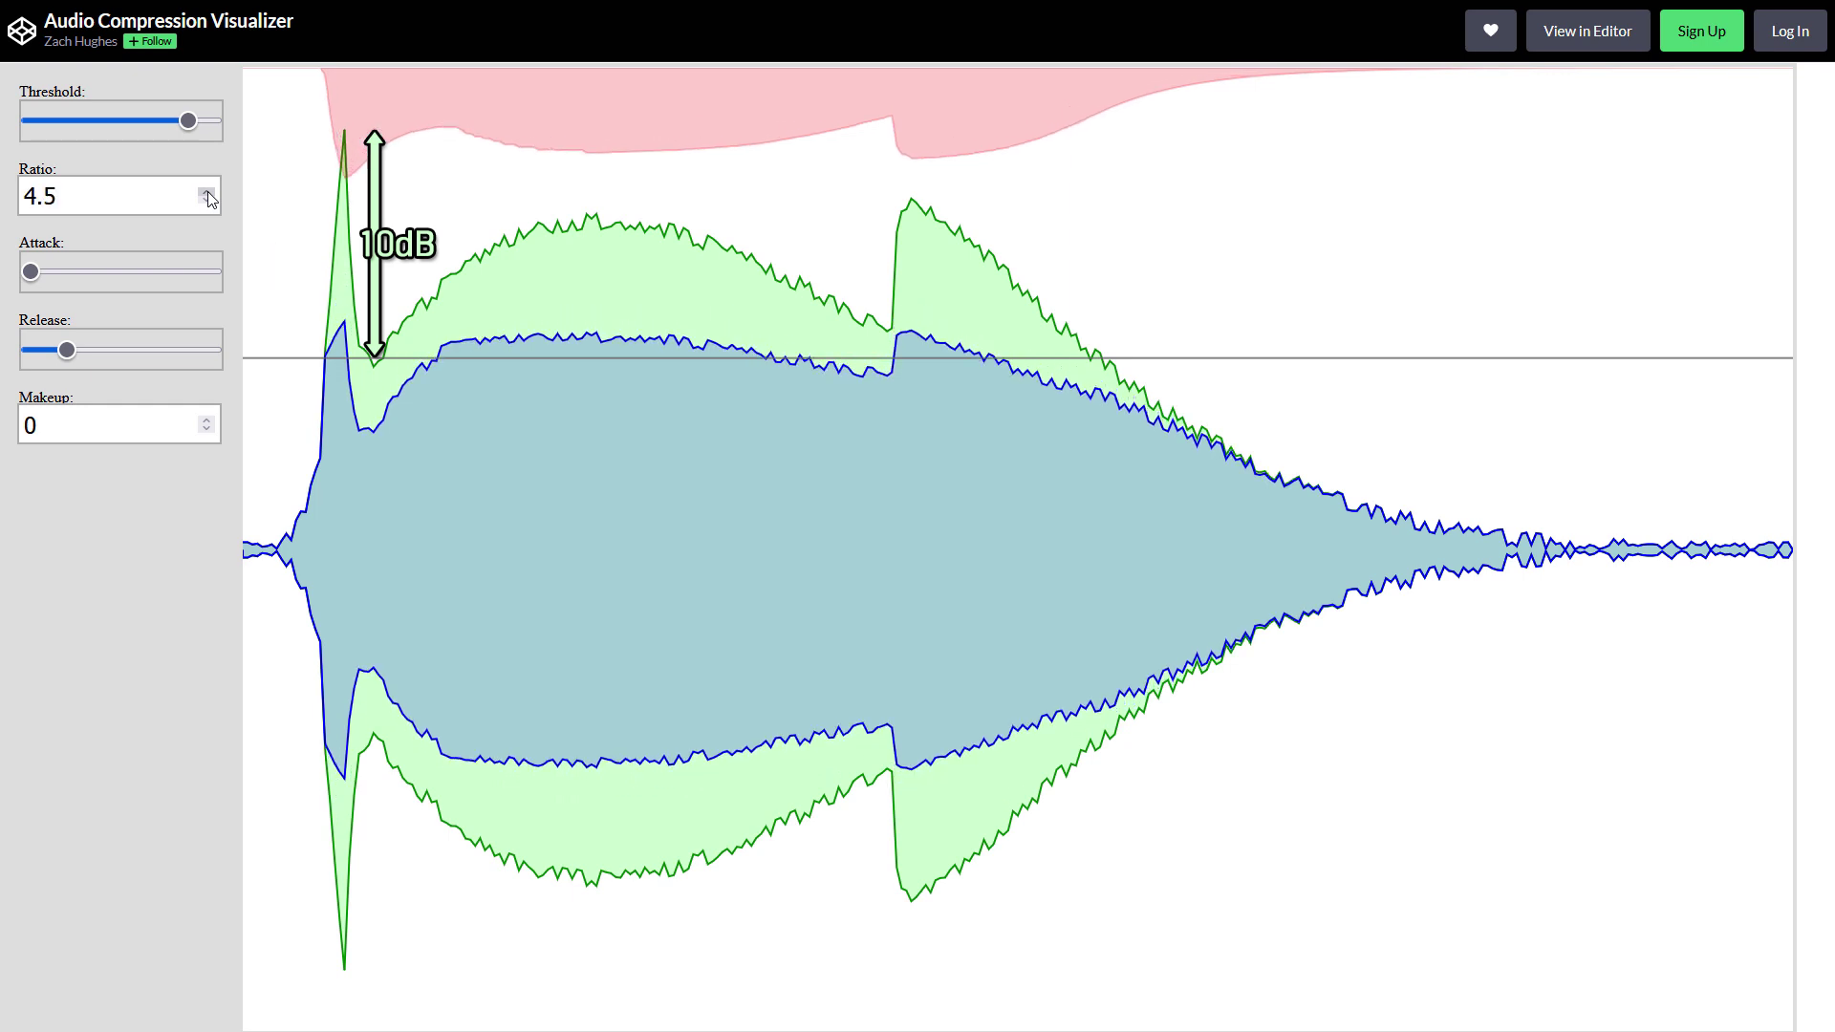
{"action": "left_click", "coordinate": [207, 193]}
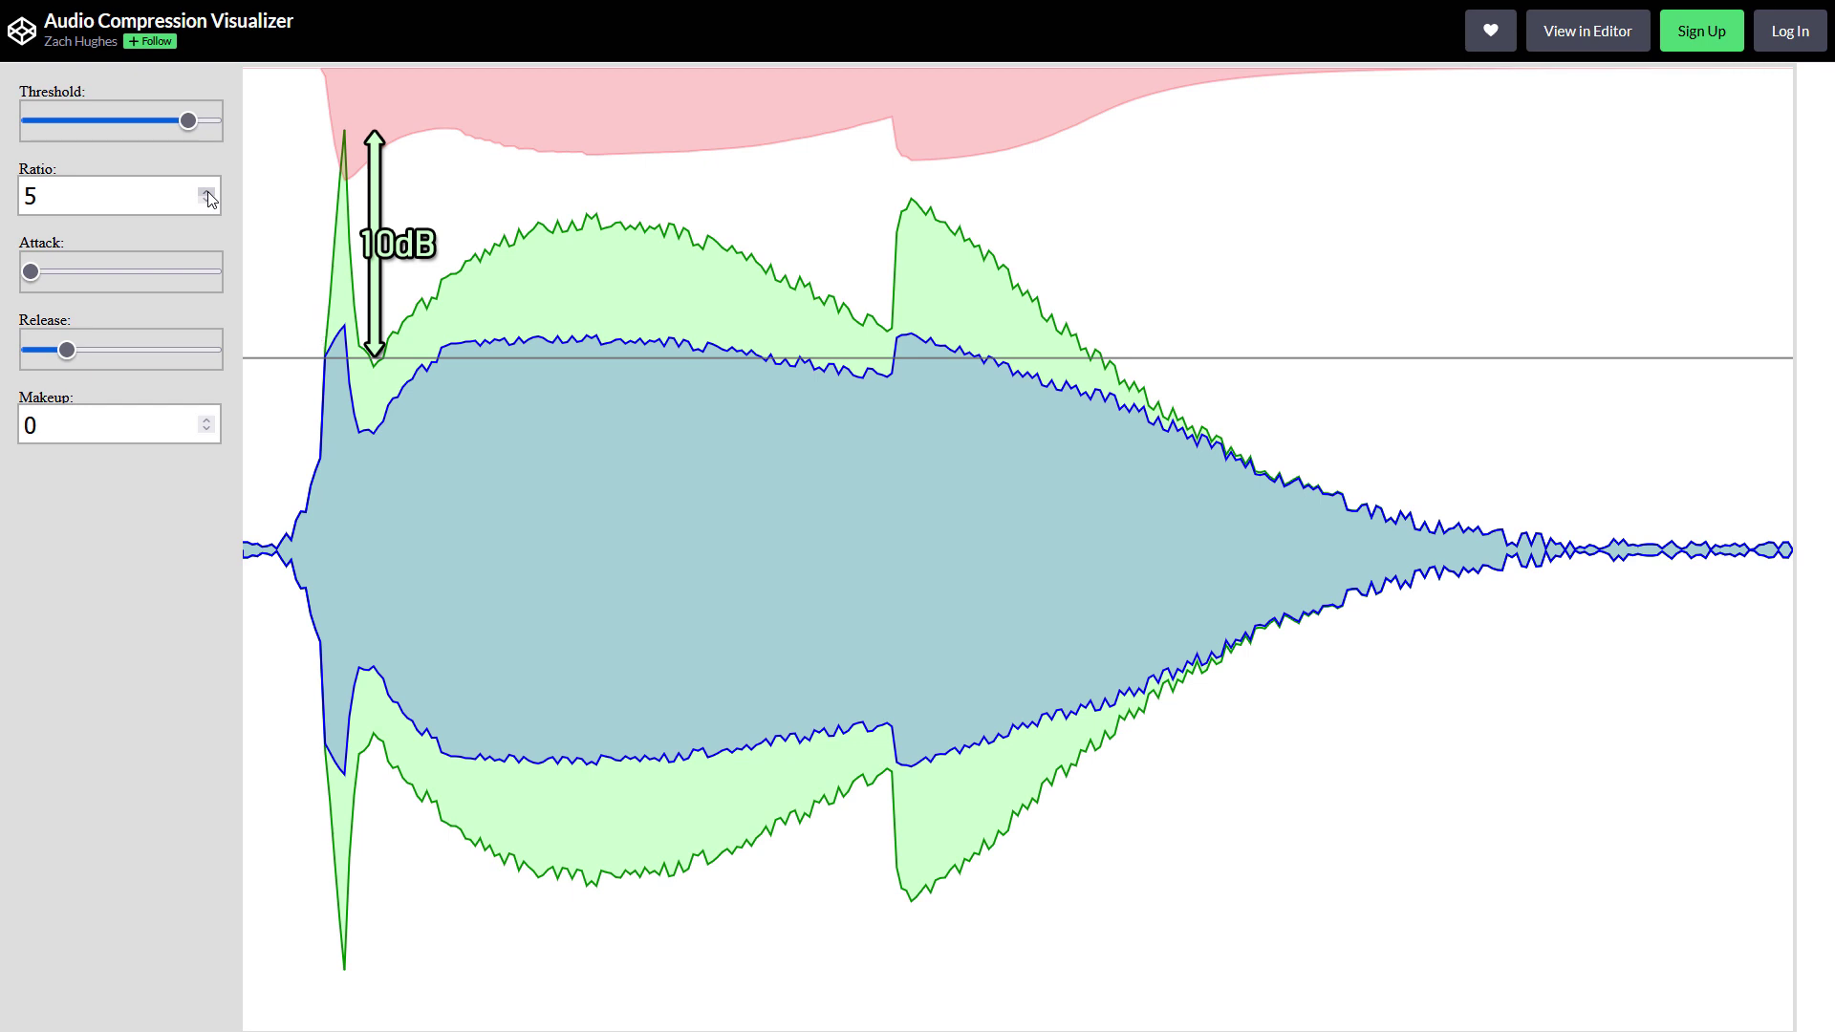
{"action": "left_click", "coordinate": [207, 192]}
{"action": "left_click", "coordinate": [208, 192]}
{"action": "left_click", "coordinate": [207, 192]}
{"action": "left_click", "coordinate": [207, 192]}
{"action": "left_click", "coordinate": [208, 192]}
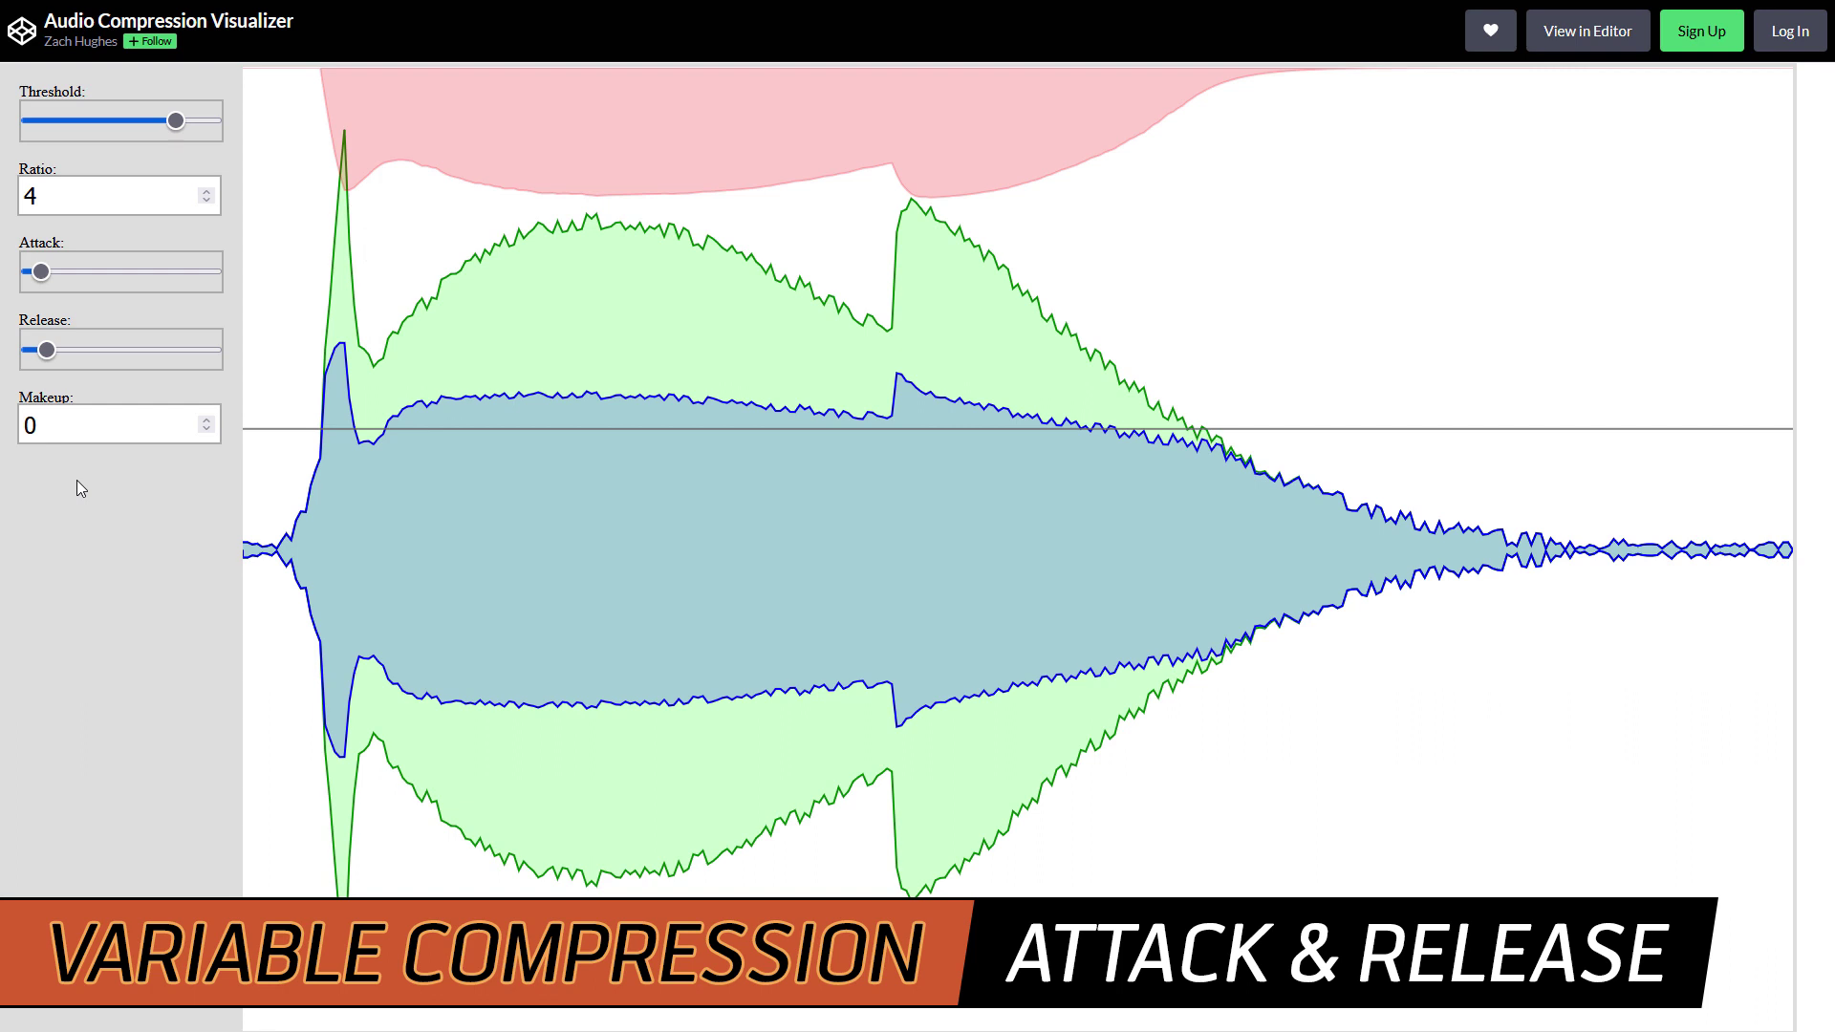
Set a very short attack, nudge it longer, then lengthen the release toward mid-range.
{"action": "left_click", "coordinate": [41, 283]}
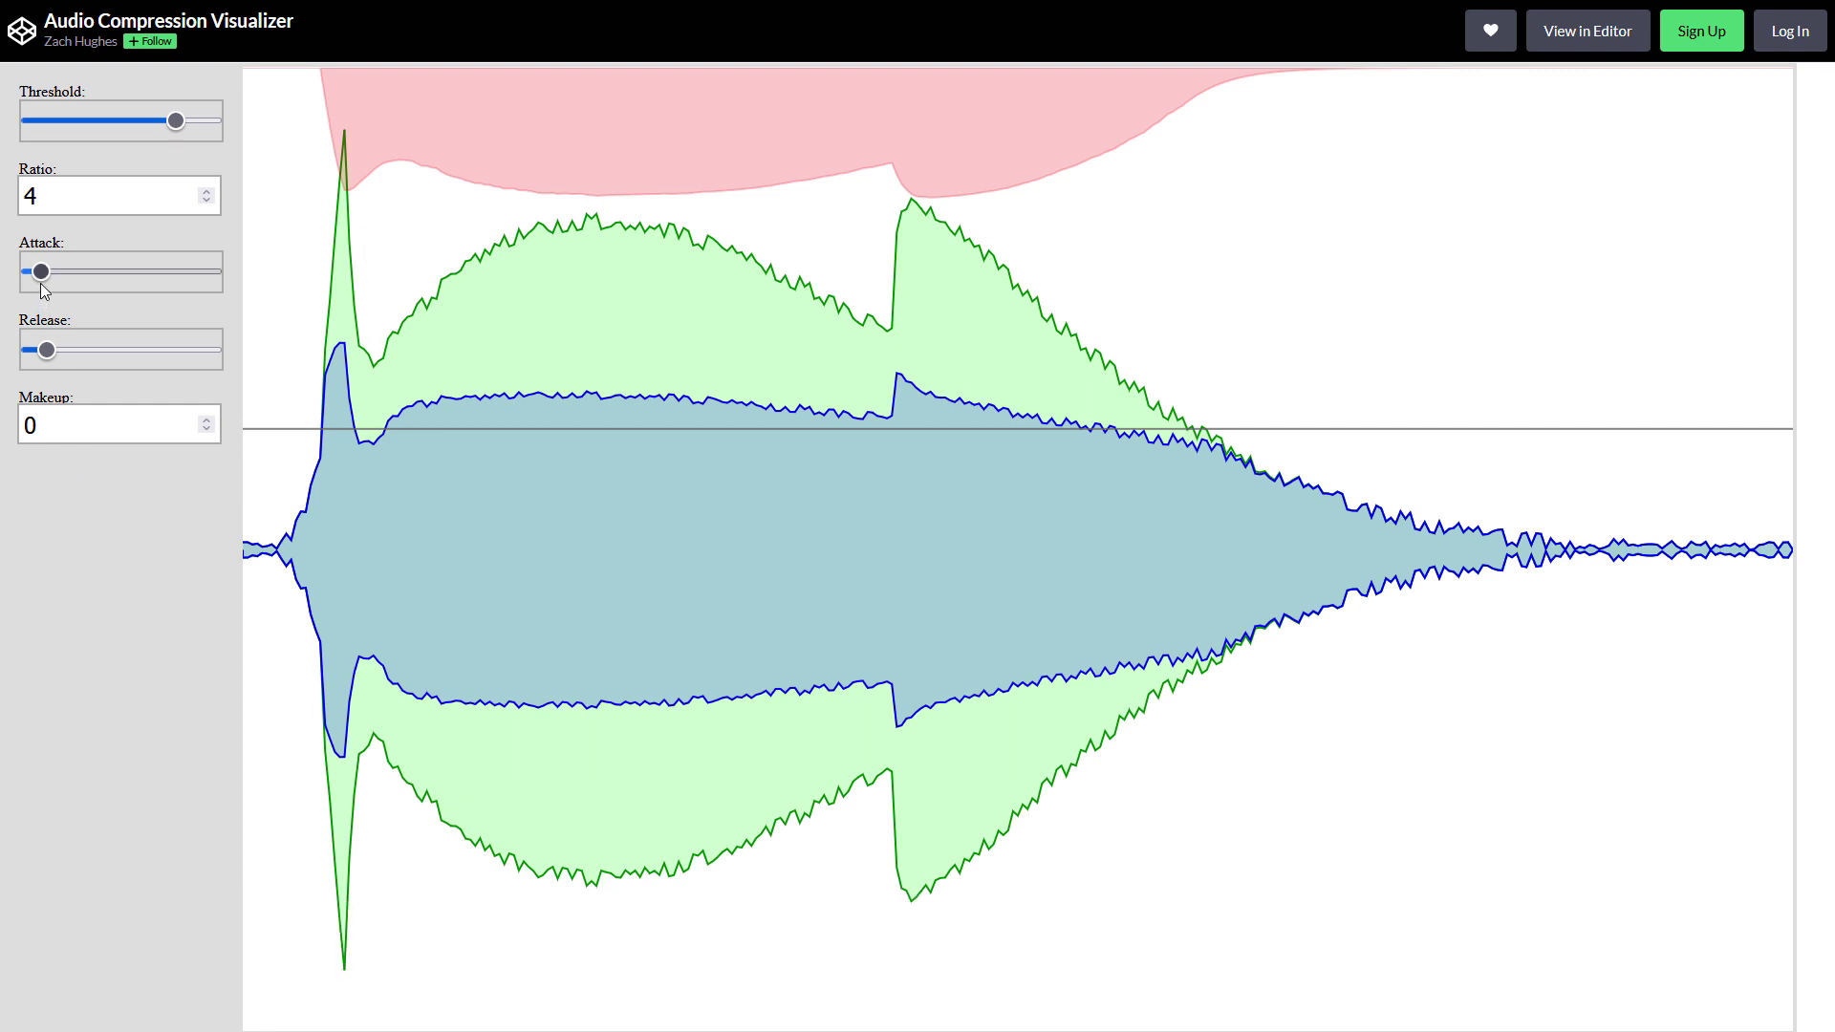
{"action": "mouse_move", "coordinate": [41, 284]}
{"action": "left_mouse_down"}
{"action": "mouse_move", "coordinate": [218, 298]}
{"action": "mouse_move", "coordinate": [14, 279]}
{"action": "mouse_move", "coordinate": [46, 278]}
{"action": "left_mouse_up"}
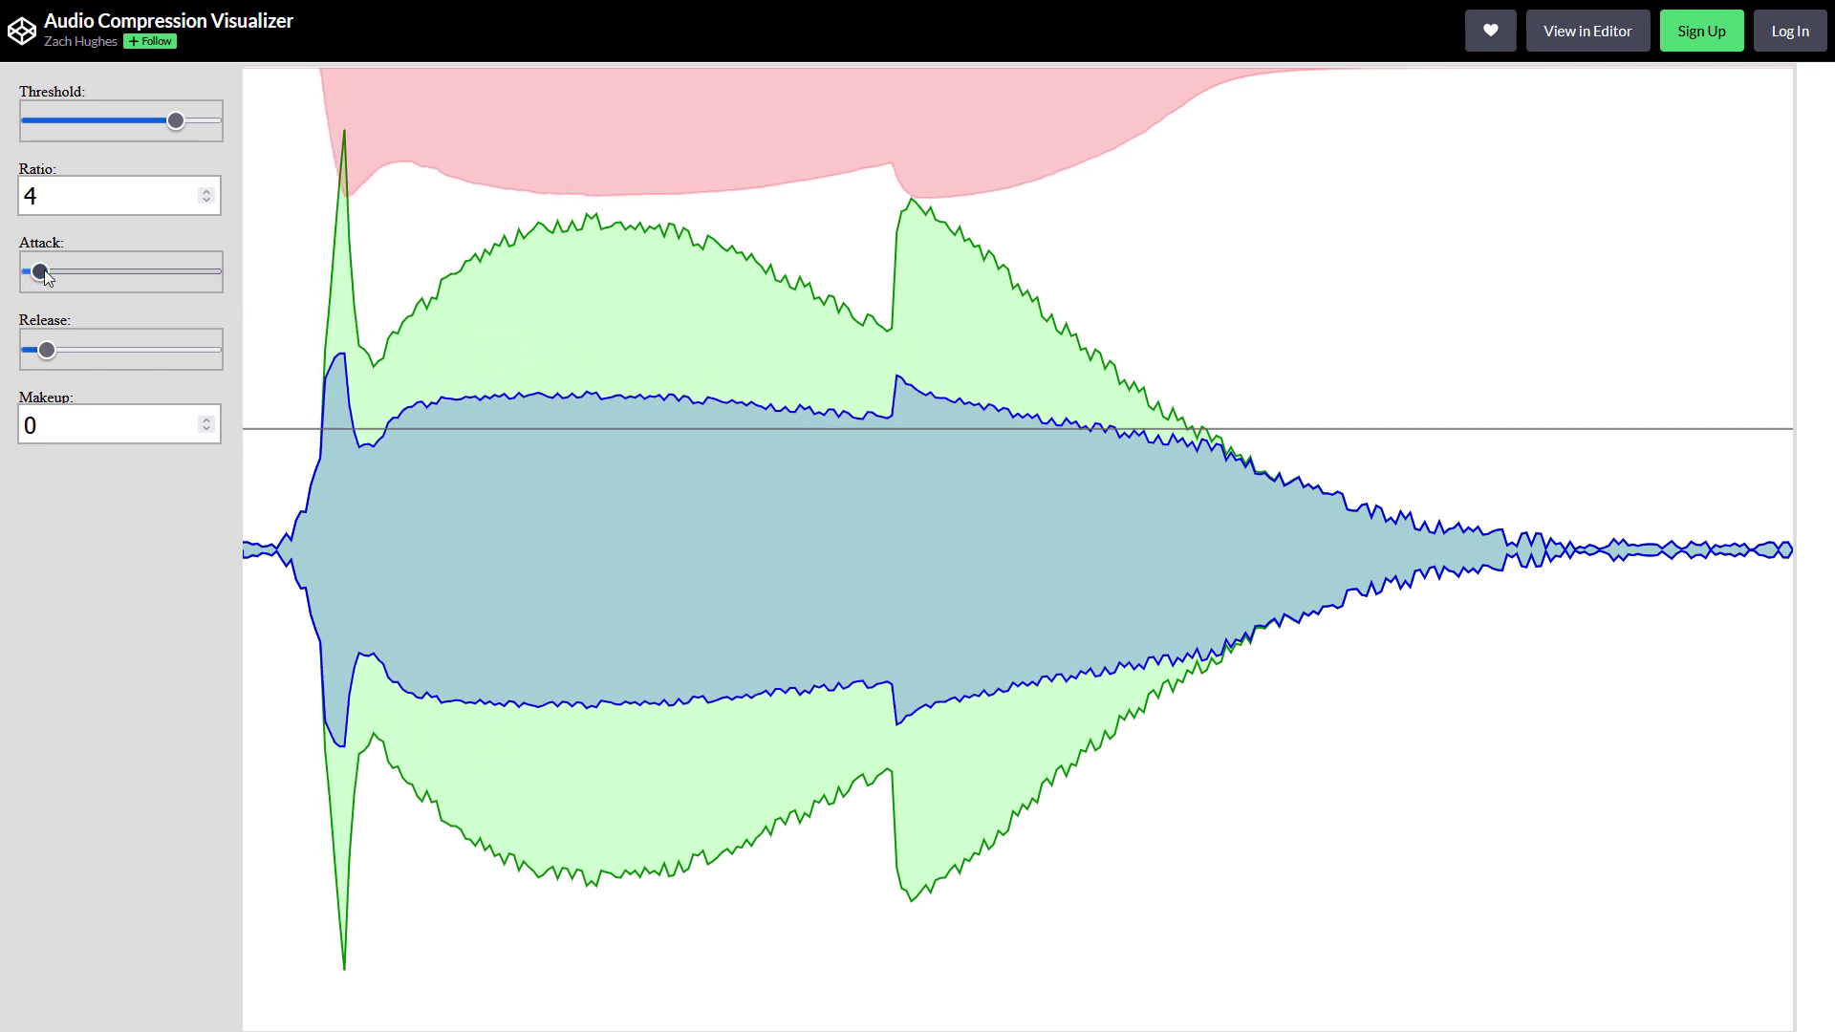
{"action": "mouse_move", "coordinate": [53, 352]}
{"action": "left_mouse_down"}
{"action": "mouse_move", "coordinate": [200, 371]}
{"action": "mouse_move", "coordinate": [7, 355]}
{"action": "mouse_move", "coordinate": [143, 354]}
{"action": "mouse_move", "coordinate": [98, 356]}
{"action": "left_mouse_up"}
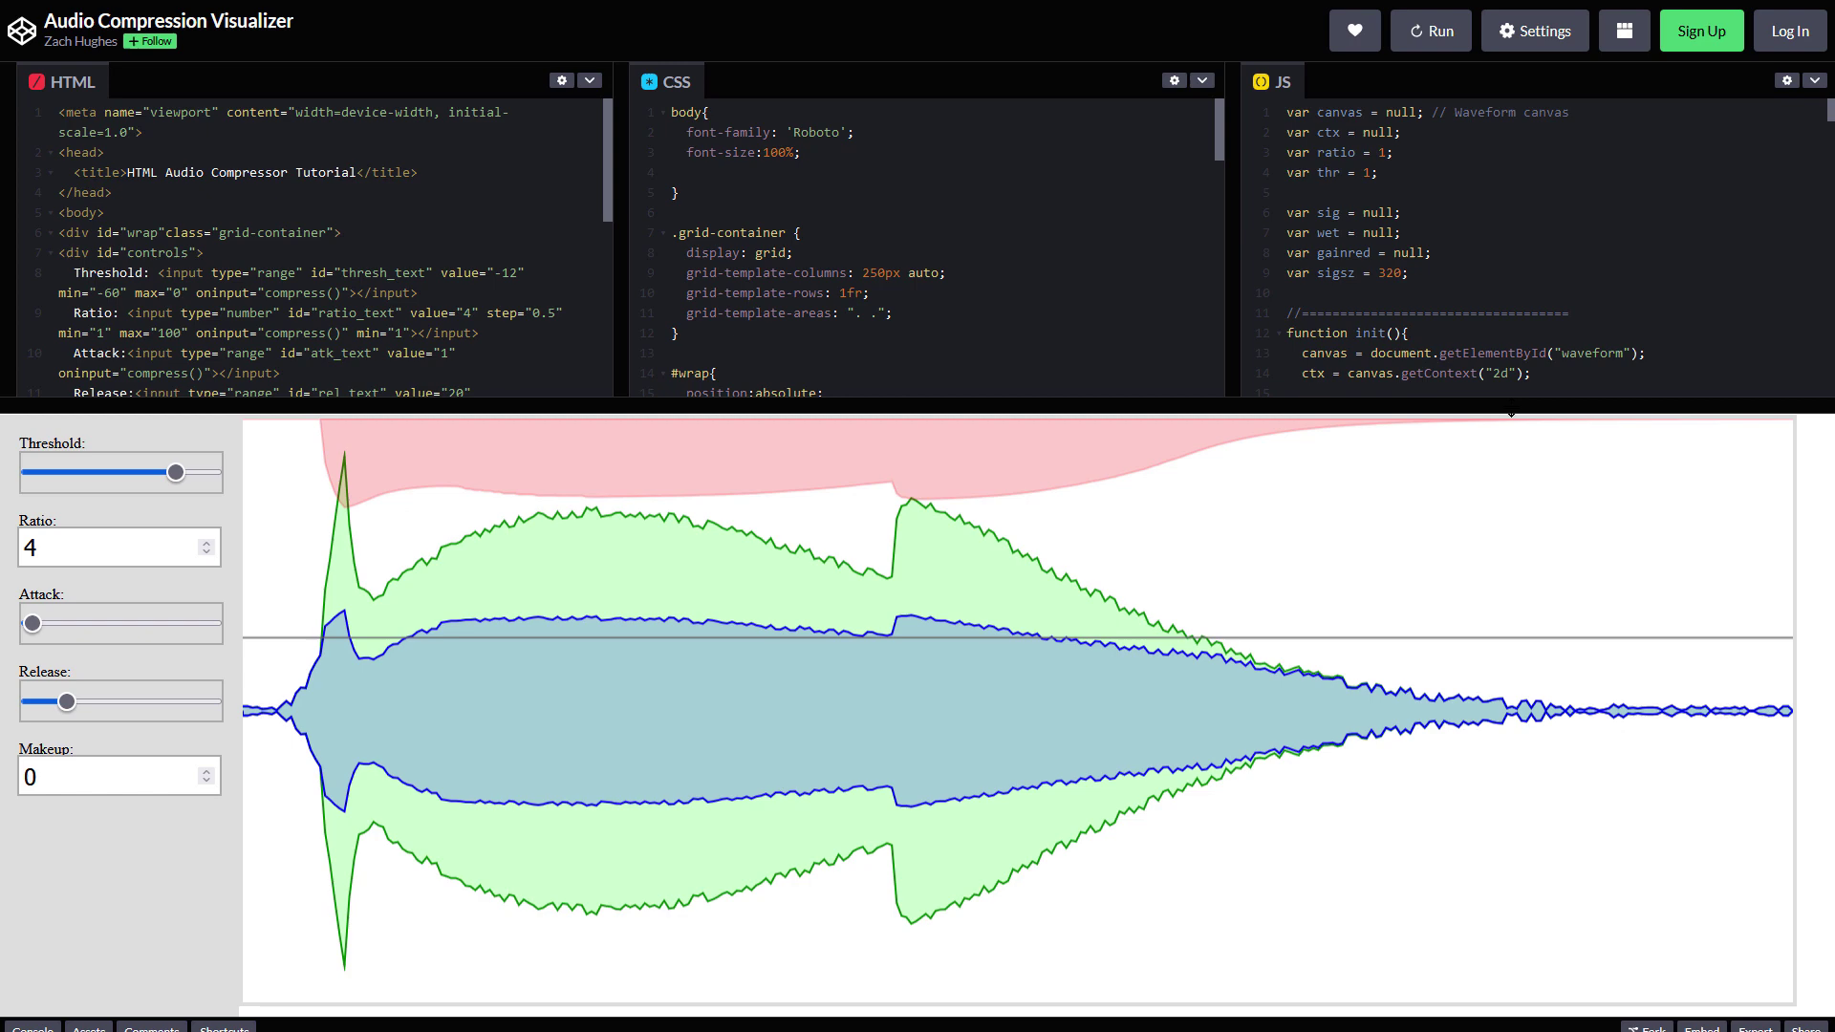
Enlarge the code panes over the preview and scroll the JS to compress().
{"action": "left_click_drag", "start_coordinate": [1511, 413], "coordinate": [1511, 916]}
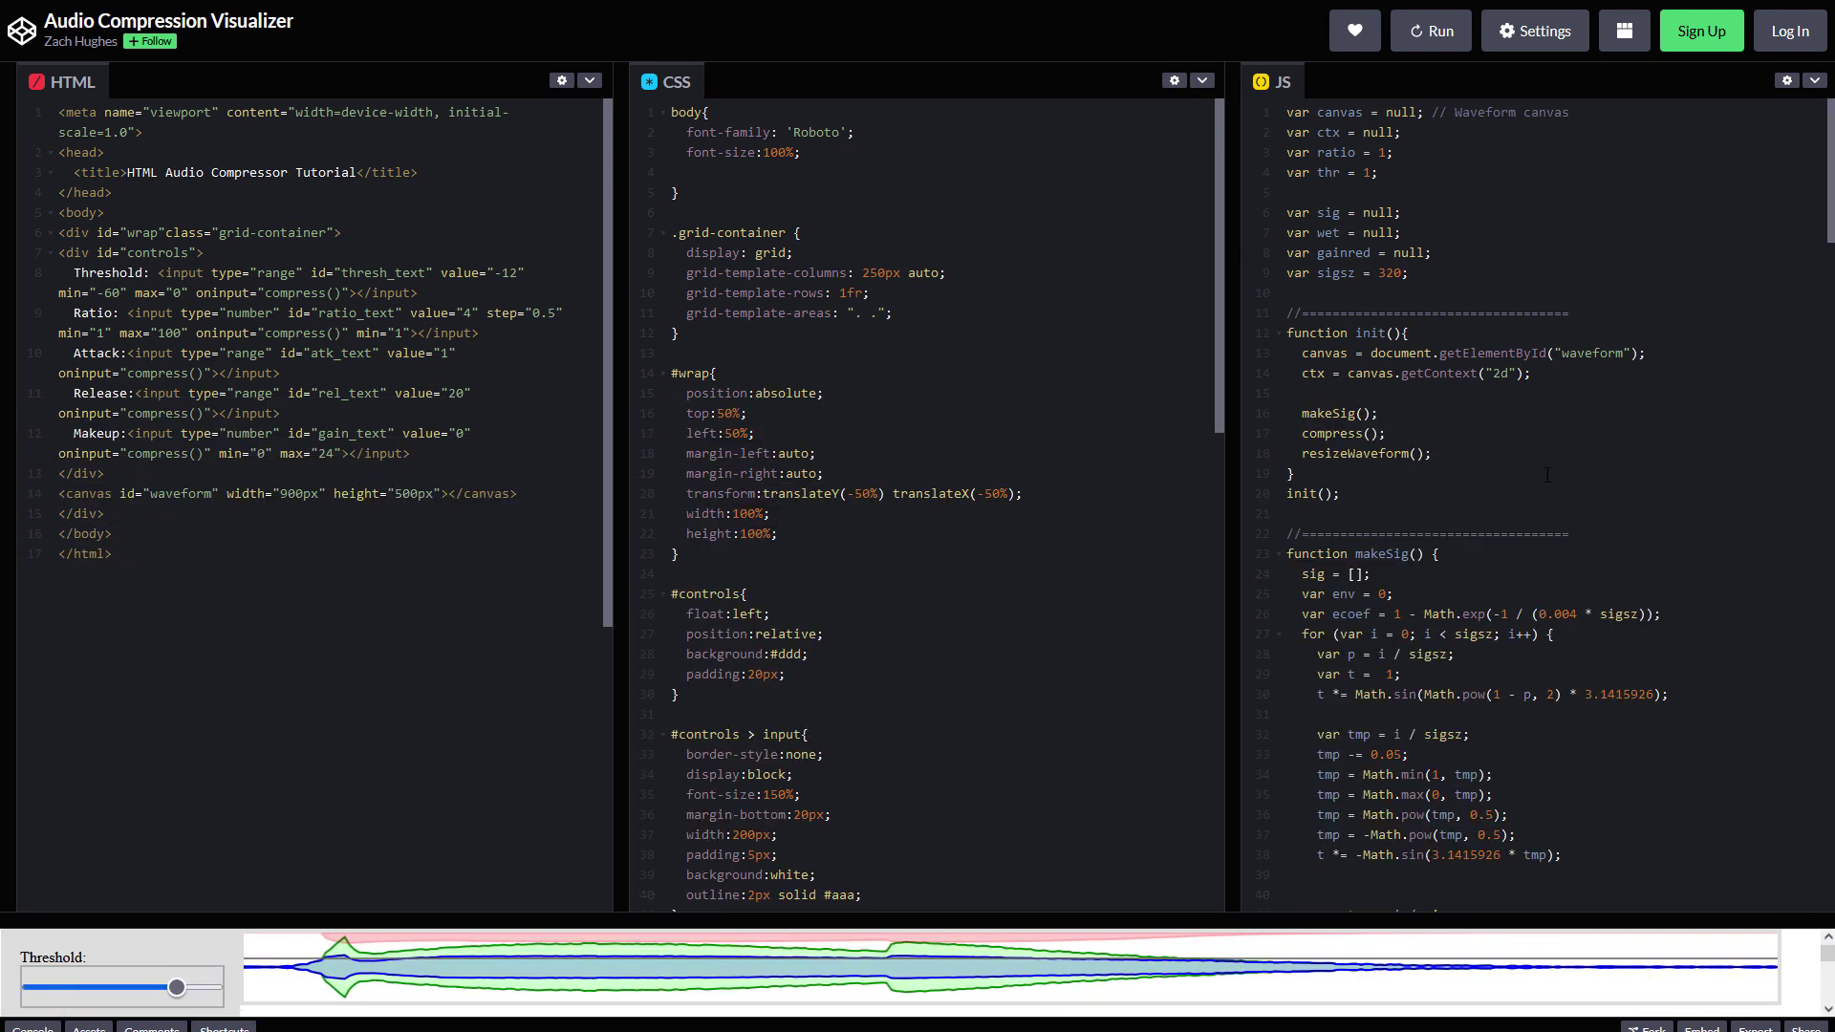
{"action": "scroll", "coordinate": [1548, 475], "scroll_direction": "down", "scroll_amount": 5}
{"action": "scroll", "coordinate": [1529, 463], "scroll_direction": "down", "scroll_amount": 5}
{"action": "scroll", "coordinate": [1511, 449], "scroll_direction": "down", "scroll_amount": 5}
{"action": "scroll", "coordinate": [1494, 440], "scroll_direction": "down", "scroll_amount": 5}
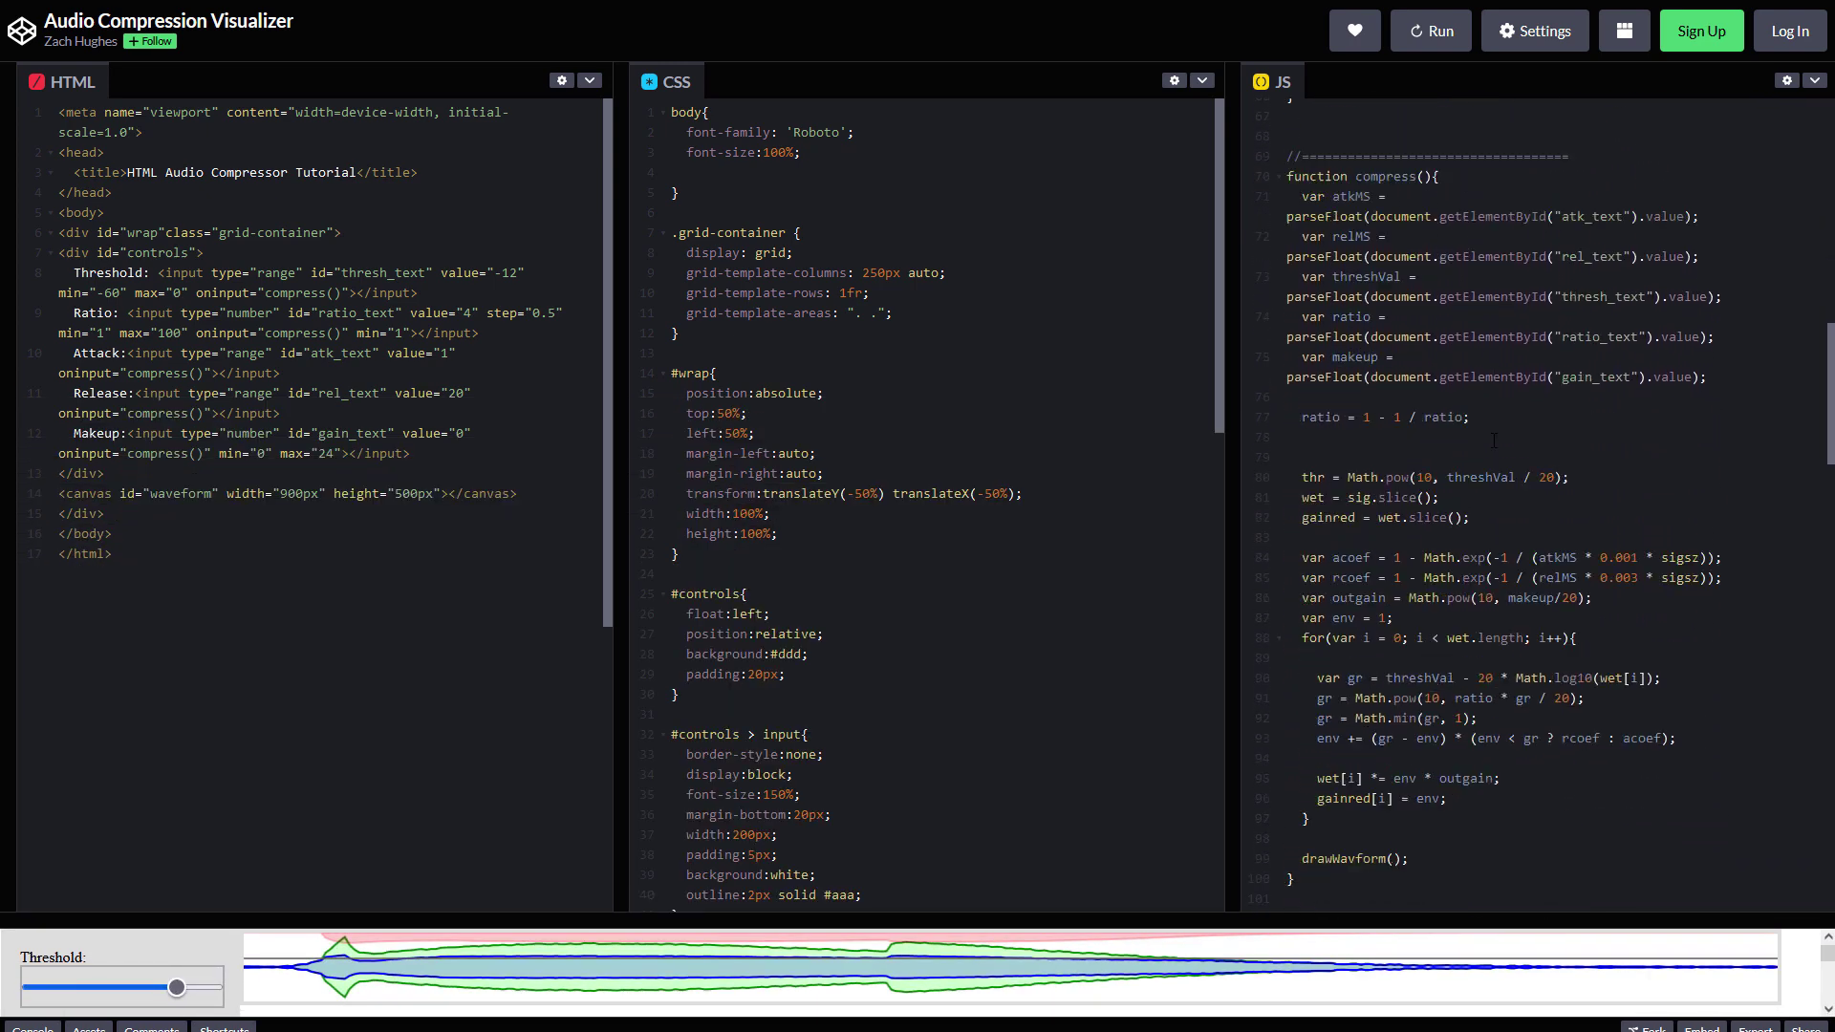
{"action": "scroll", "coordinate": [1493, 440], "scroll_direction": "down", "scroll_amount": 1}
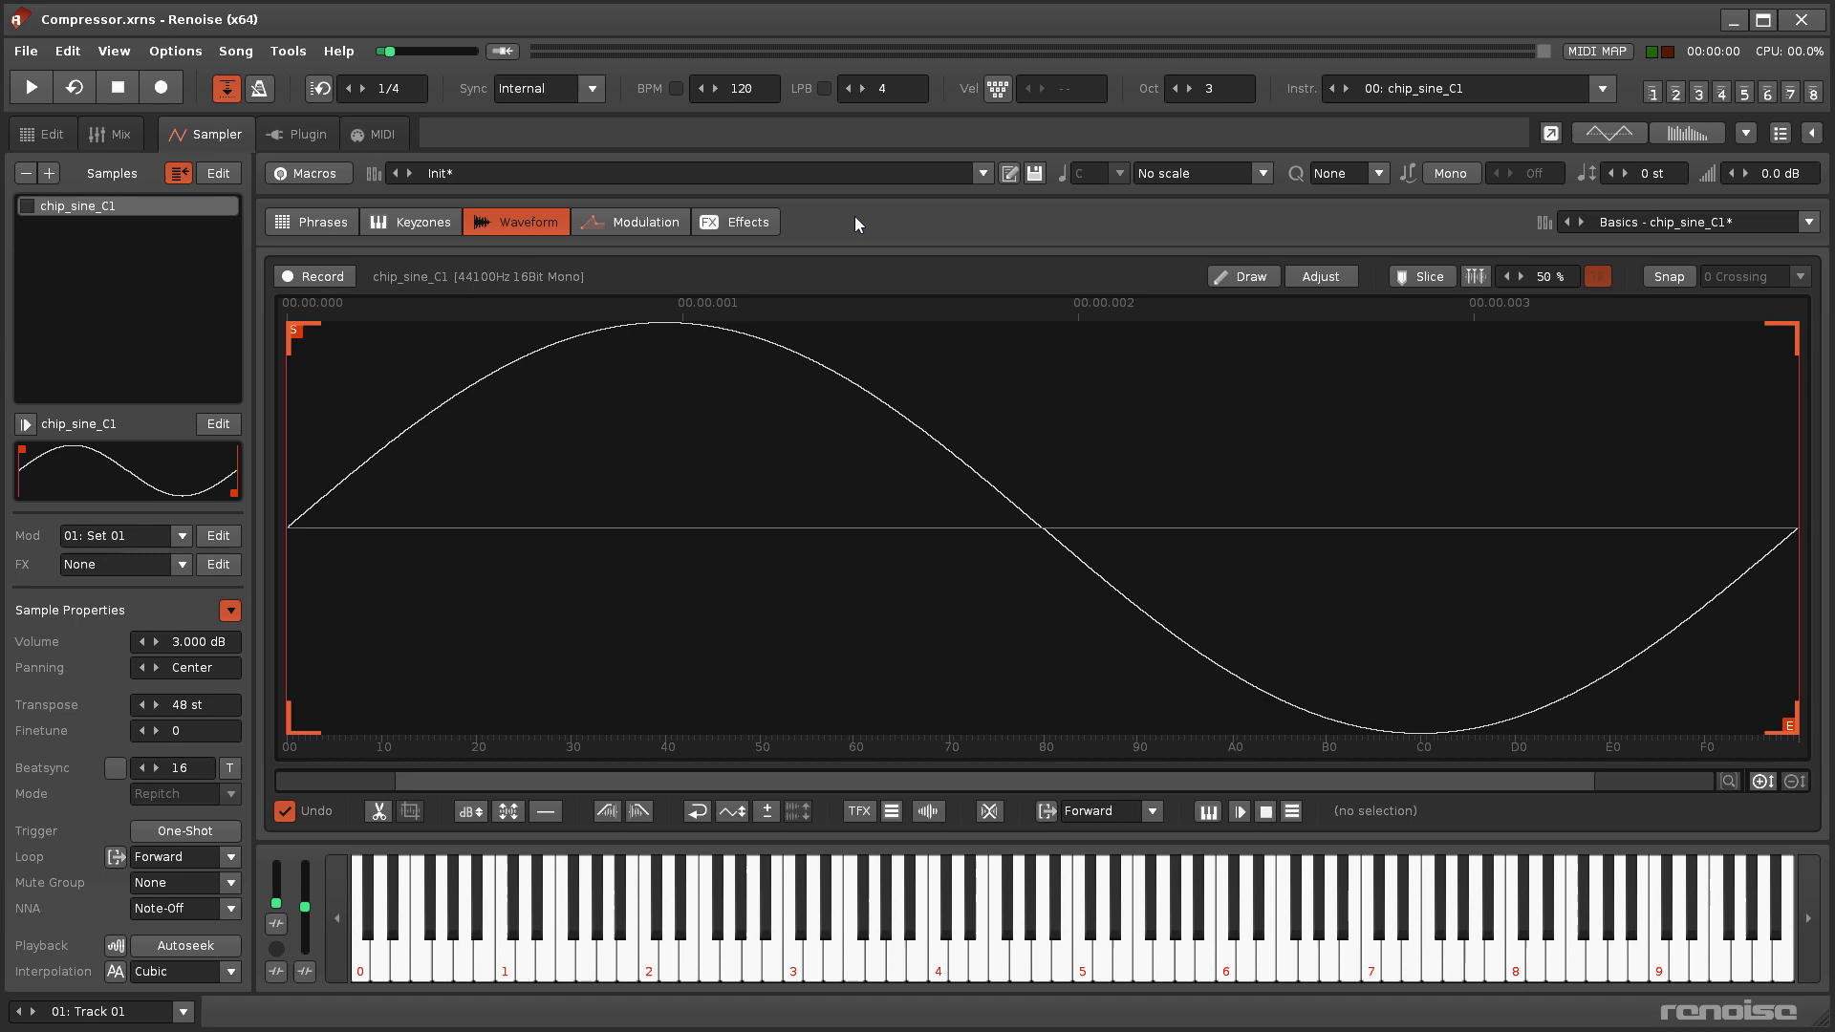
Check the sample's volume Modulation settings, then return to the pattern at row 00.
{"action": "left_click", "coordinate": [636, 227]}
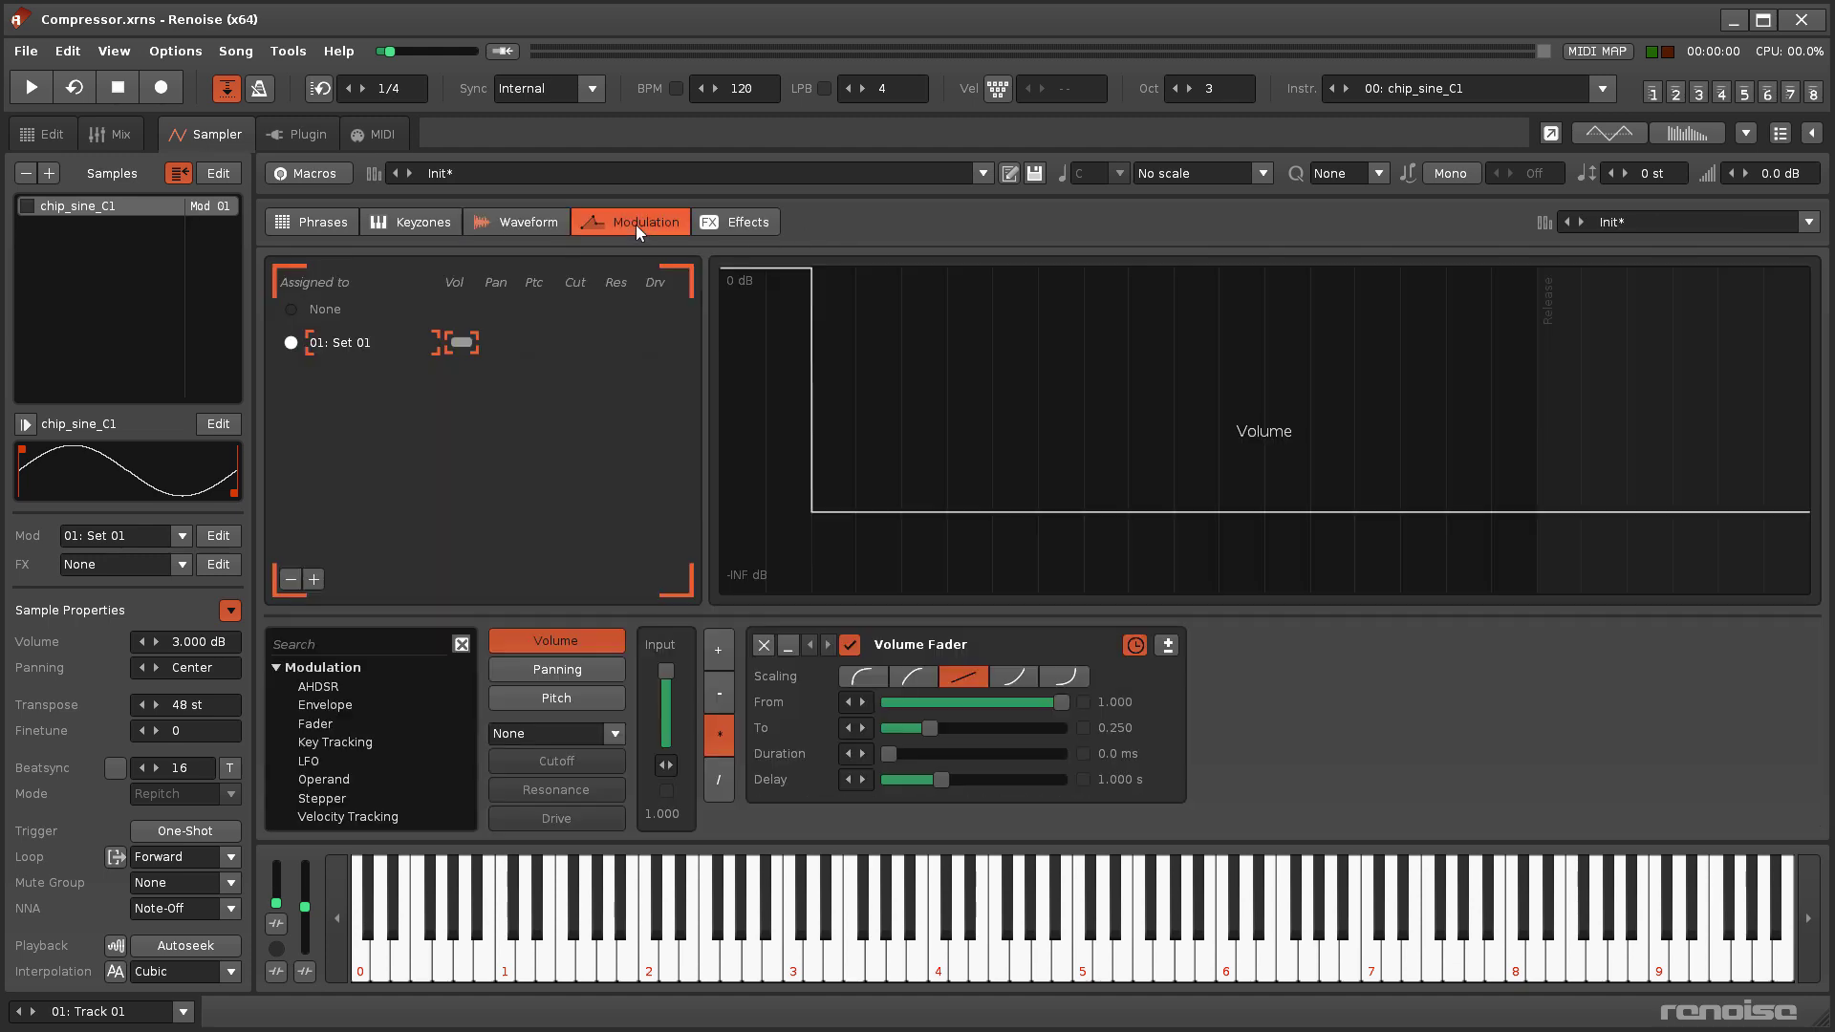
{"action": "left_click", "coordinate": [60, 137]}
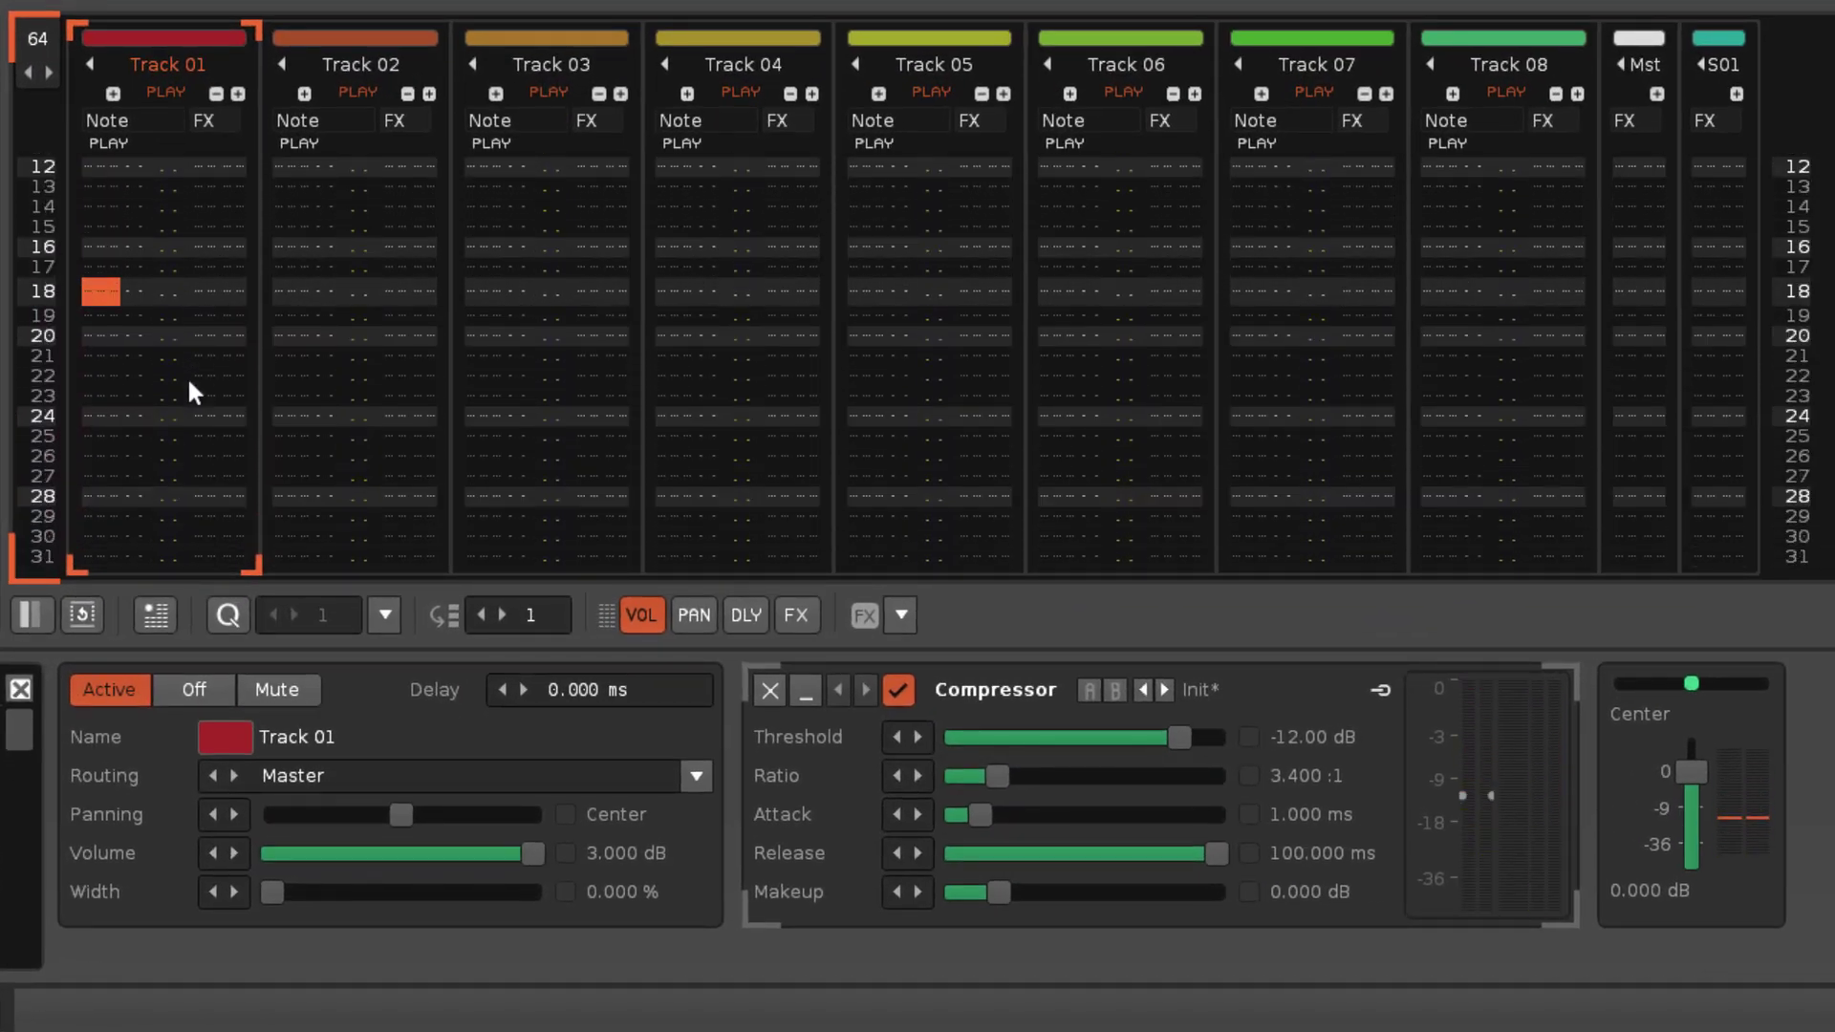
{"action": "key", "text": "space"}
Render Track 01's first sixteen rows to a sample and mark its quieter tail.
{"action": "left_click_drag", "start_coordinate": [128, 293], "coordinate": [113, 467]}
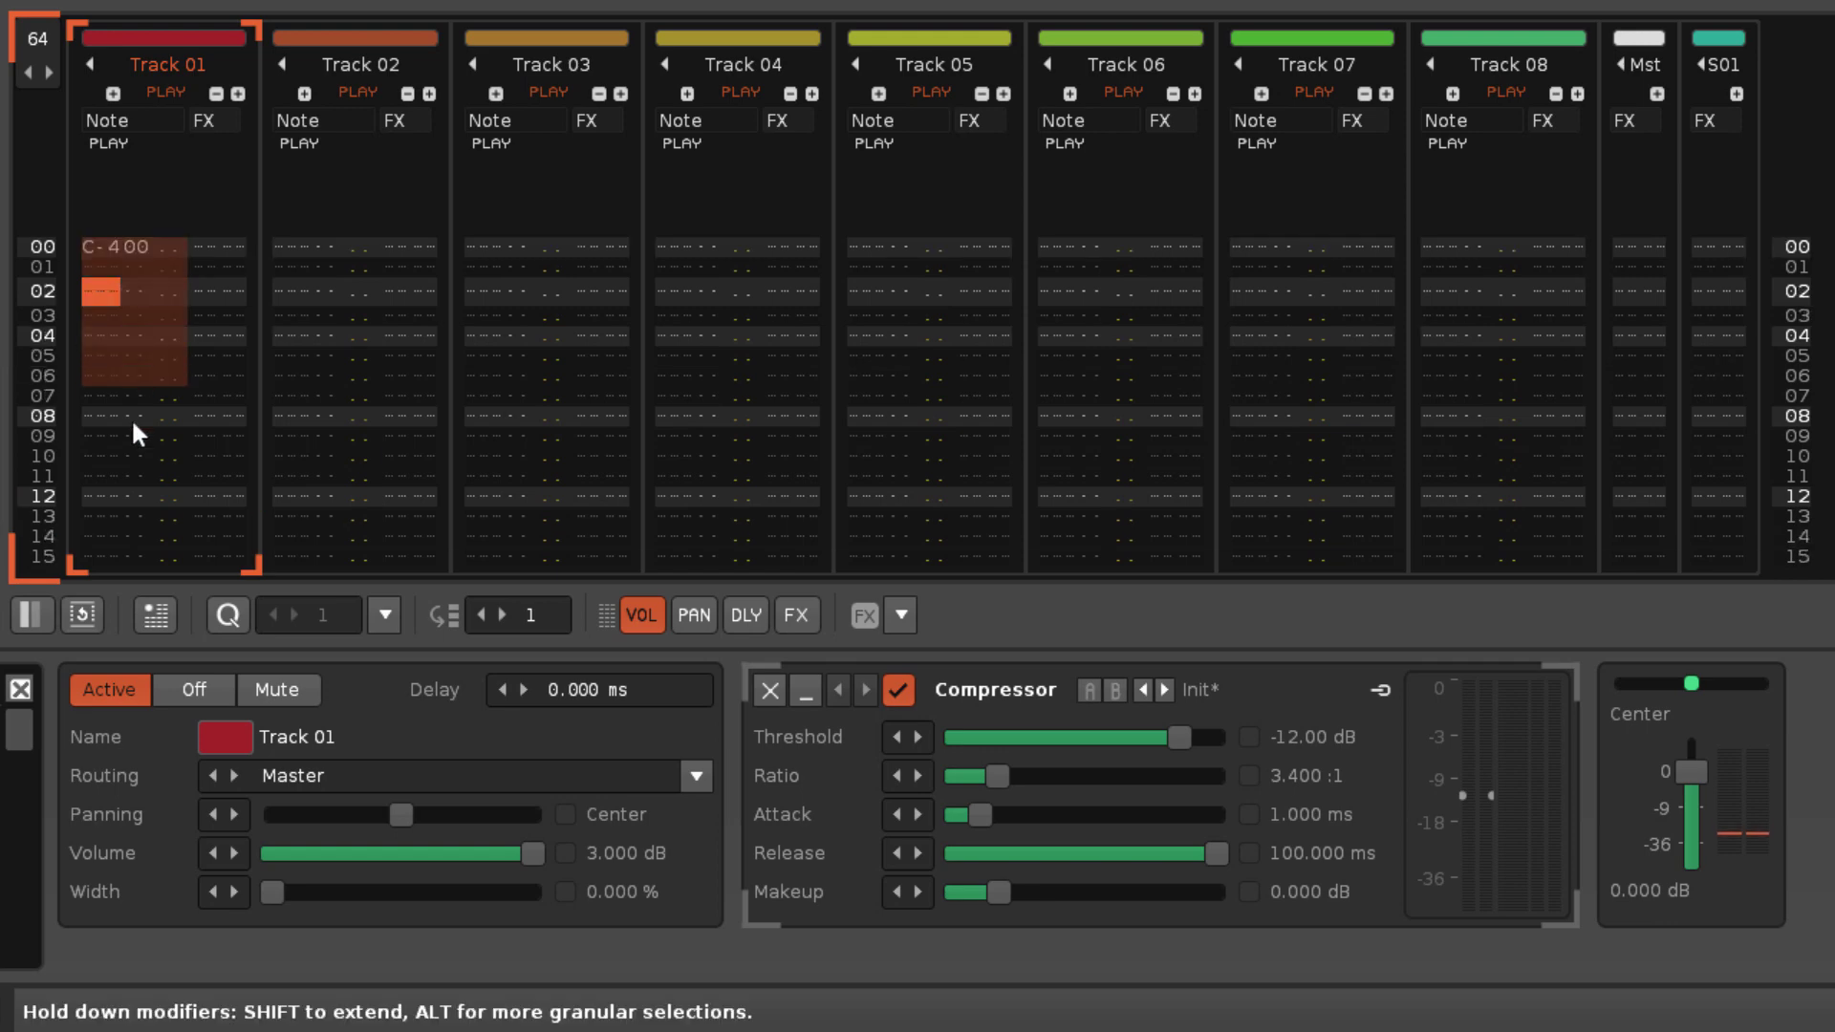
{"action": "right_click", "coordinate": [112, 397]}
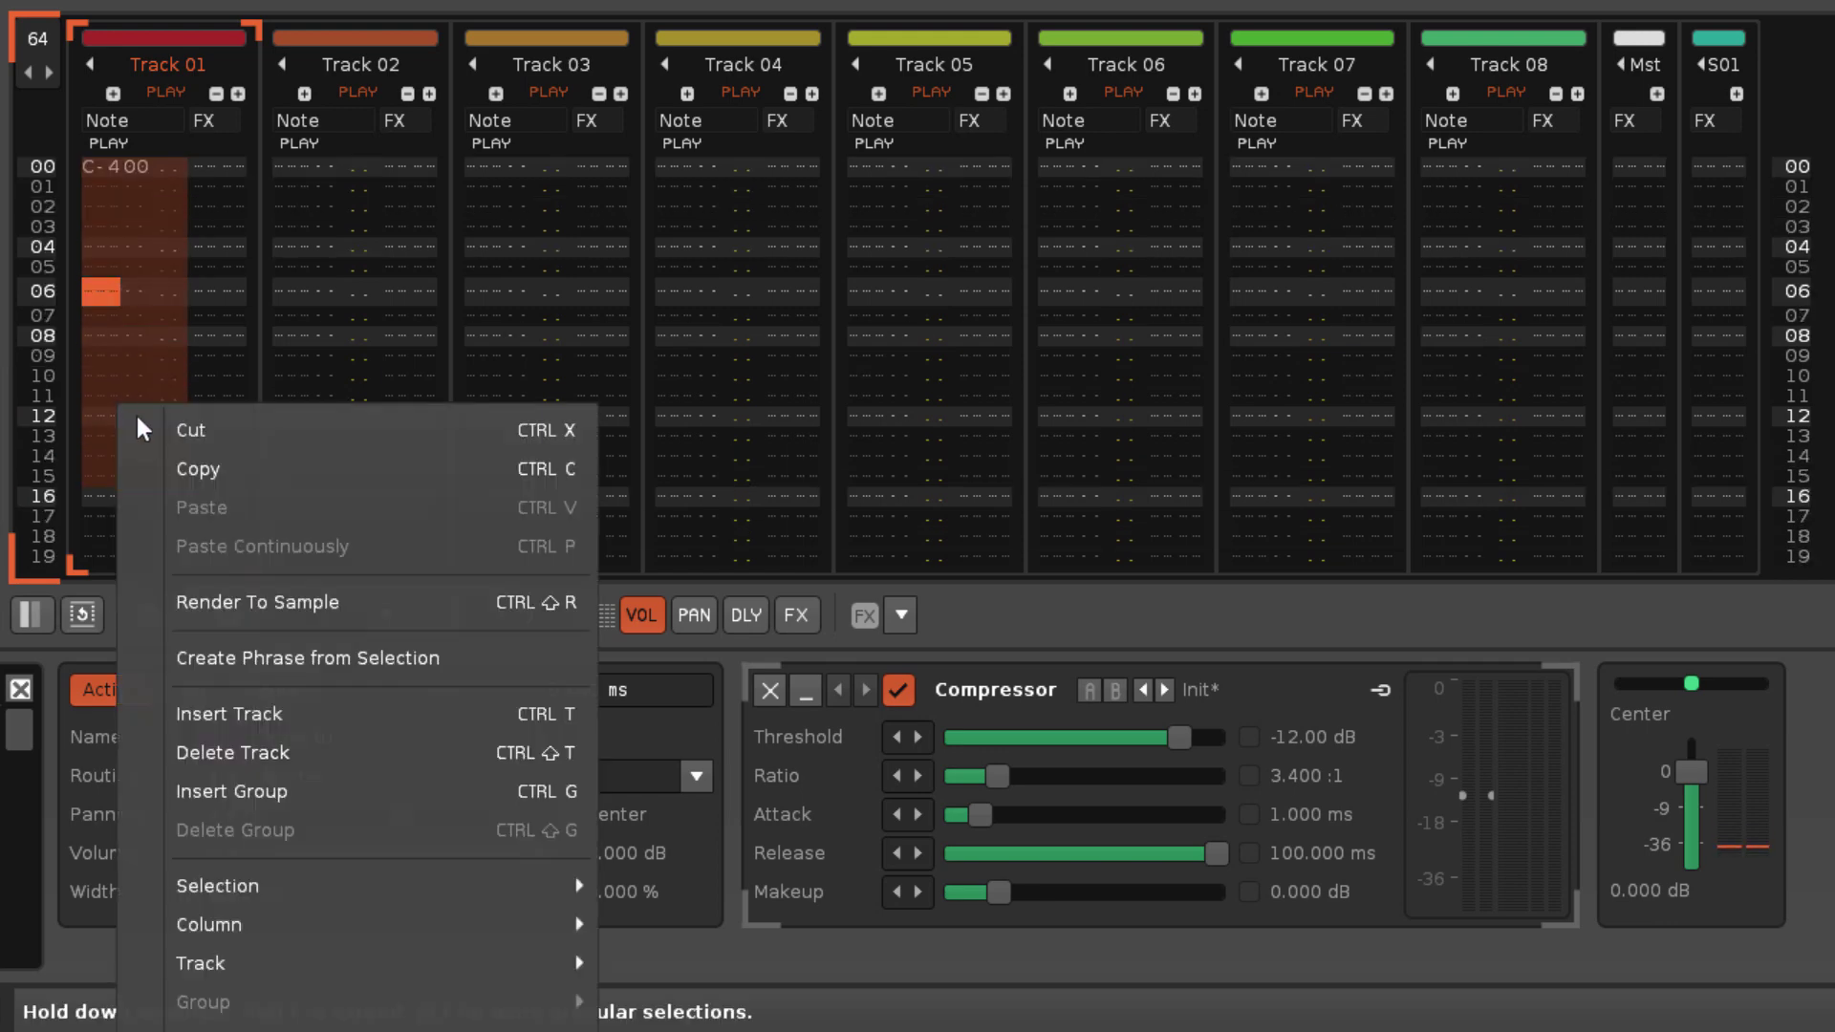
{"action": "left_click", "coordinate": [250, 589]}
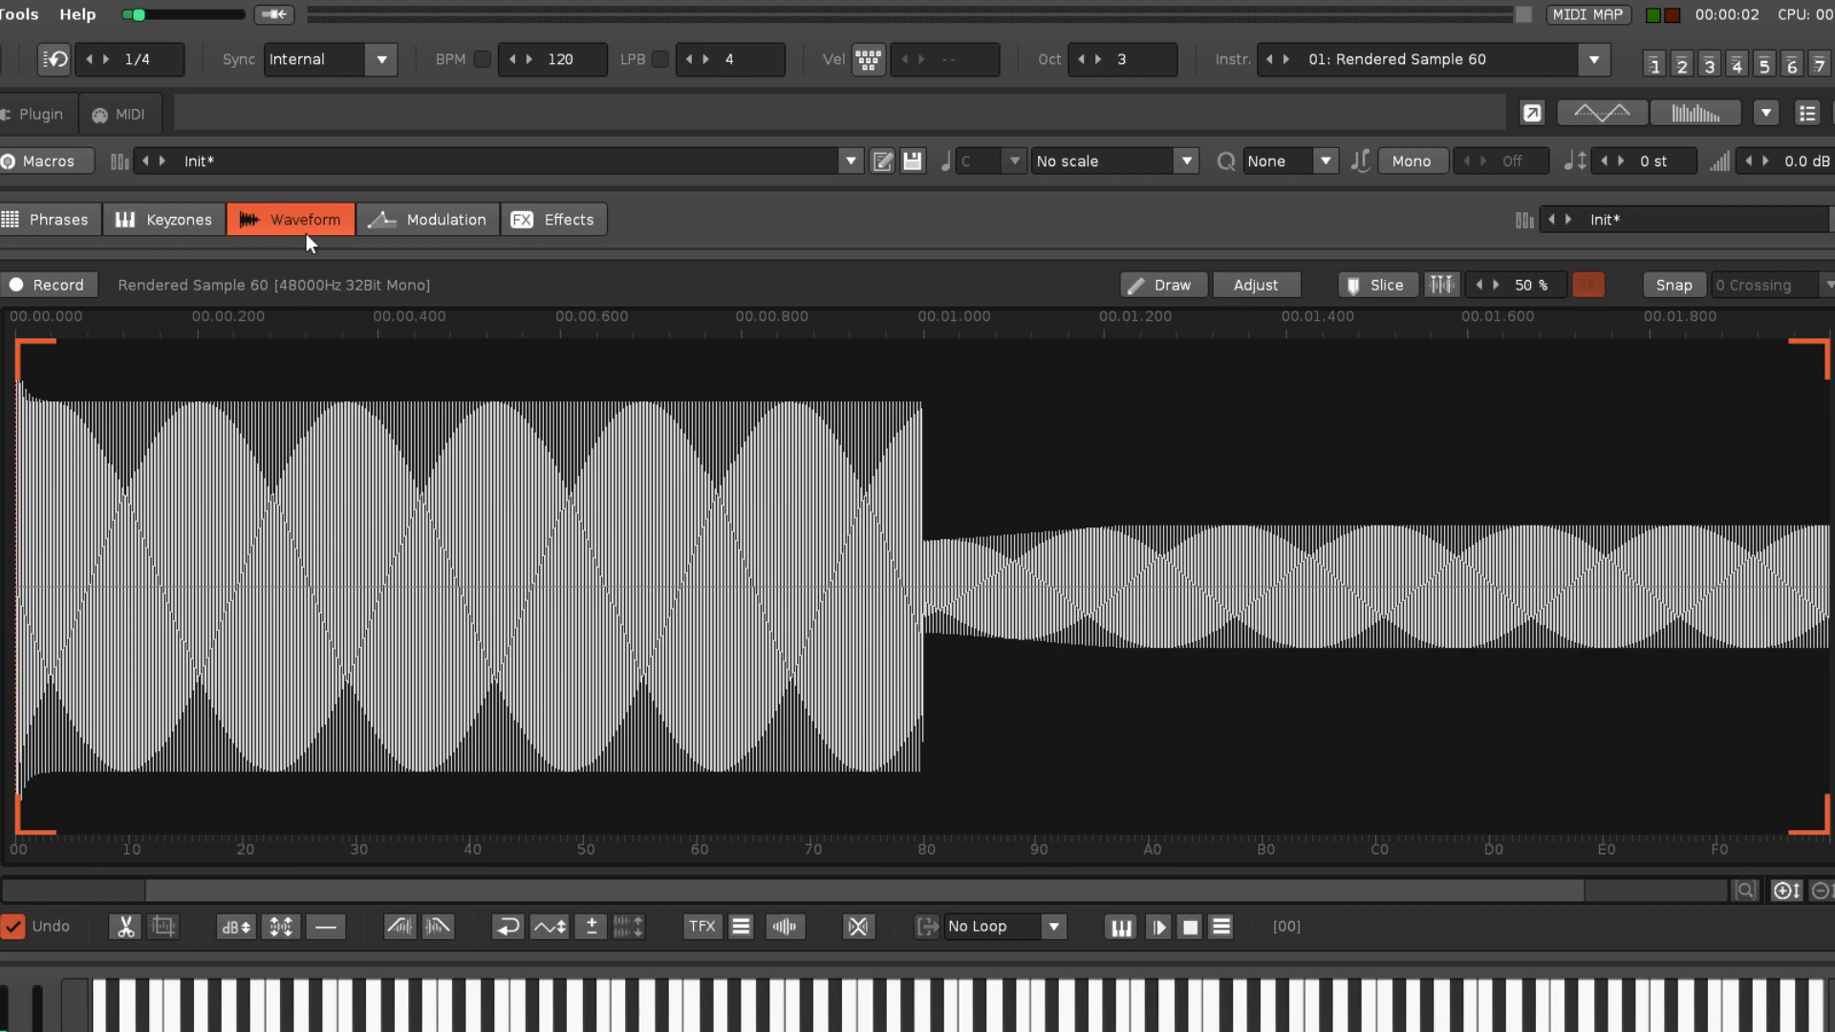
{"action": "left_click_drag", "start_coordinate": [929, 612], "coordinate": [1110, 656]}
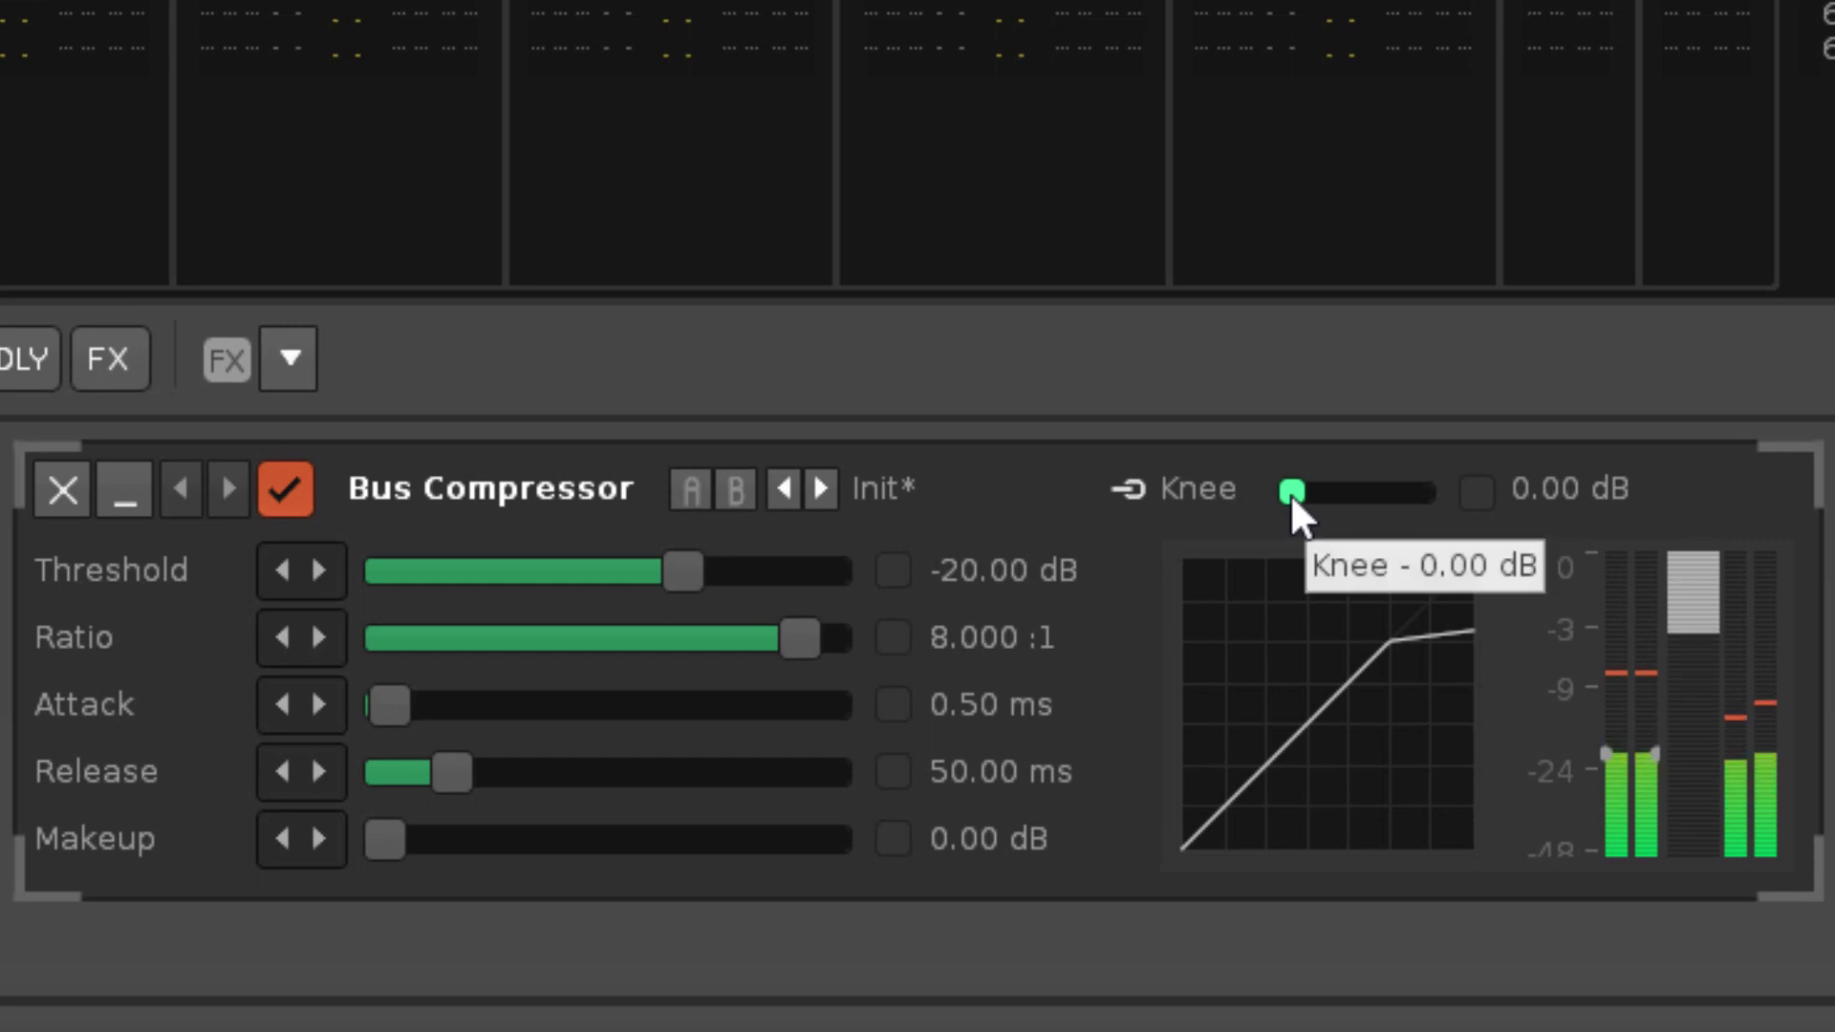
Sweep the Bus Compressor's knee and ratio, ending near 5:1 ratio and 6 dB knee.
{"action": "mouse_move", "coordinate": [1290, 493]}
{"action": "left_mouse_down"}
{"action": "mouse_move", "coordinate": [1425, 493]}
{"action": "mouse_move", "coordinate": [1291, 493]}
{"action": "left_mouse_up"}
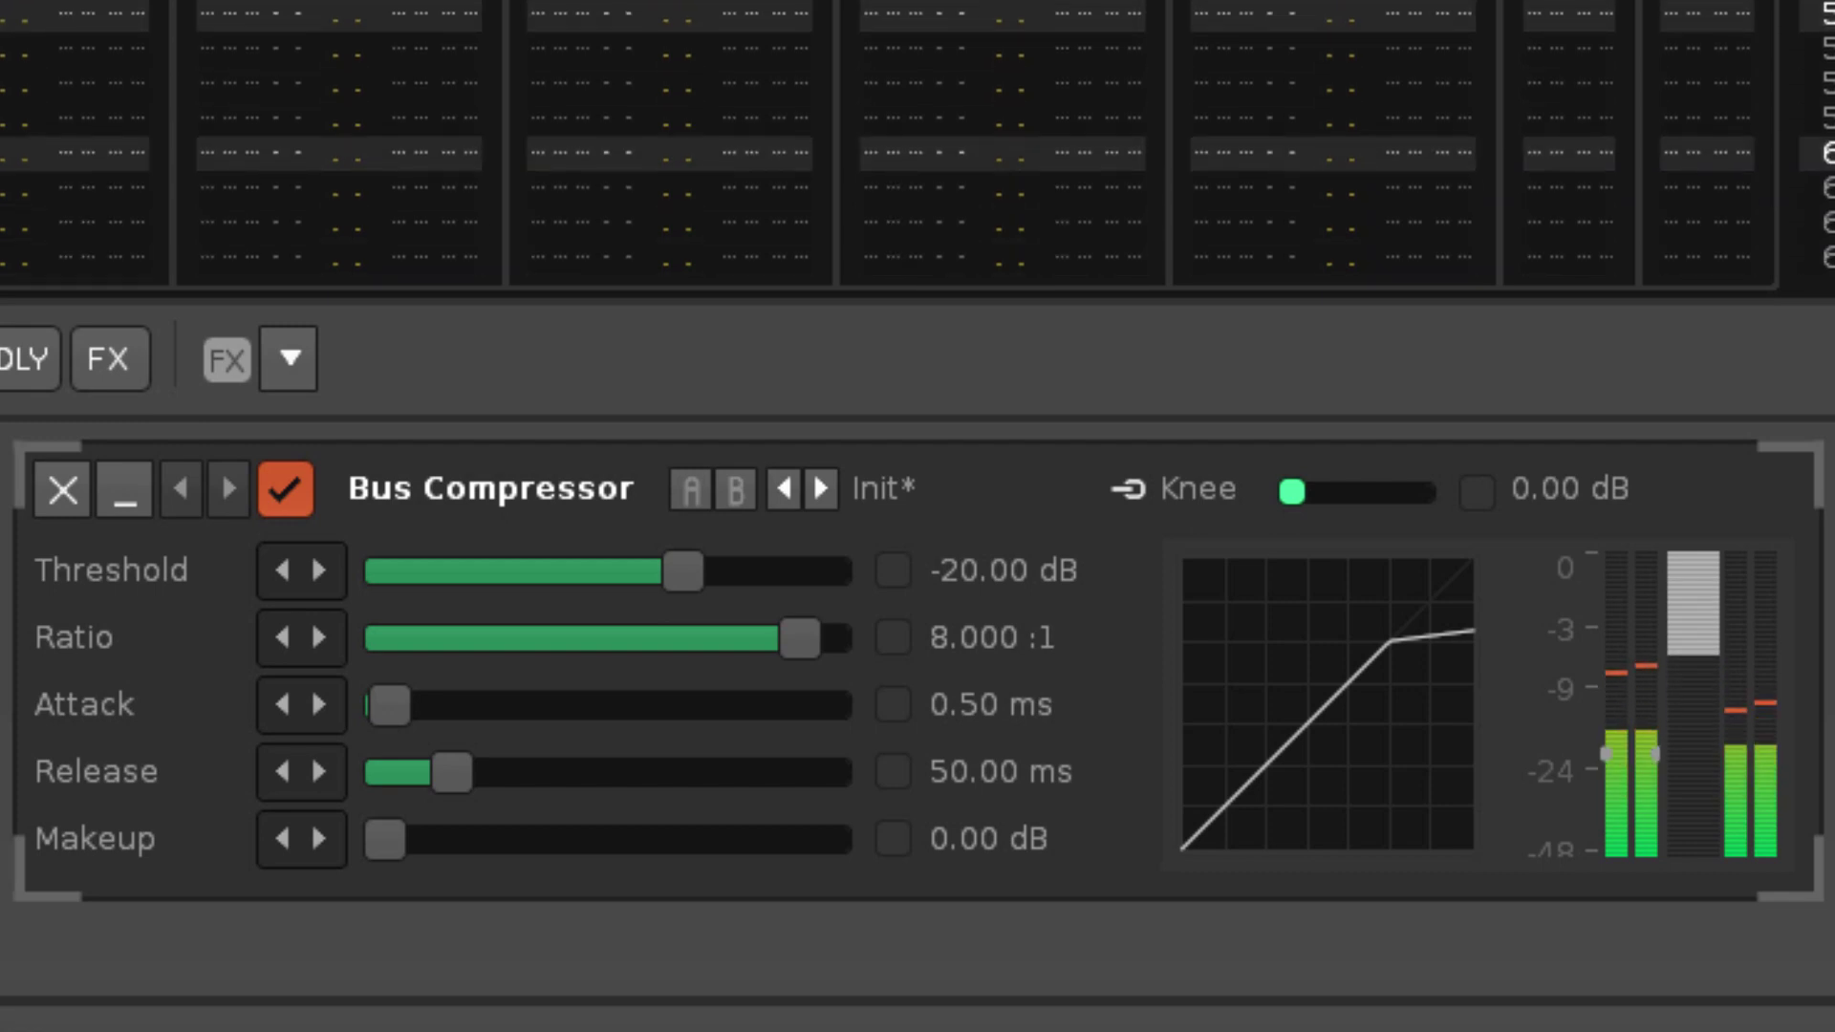
{"action": "left_click_drag", "start_coordinate": [1291, 493], "coordinate": [1359, 493]}
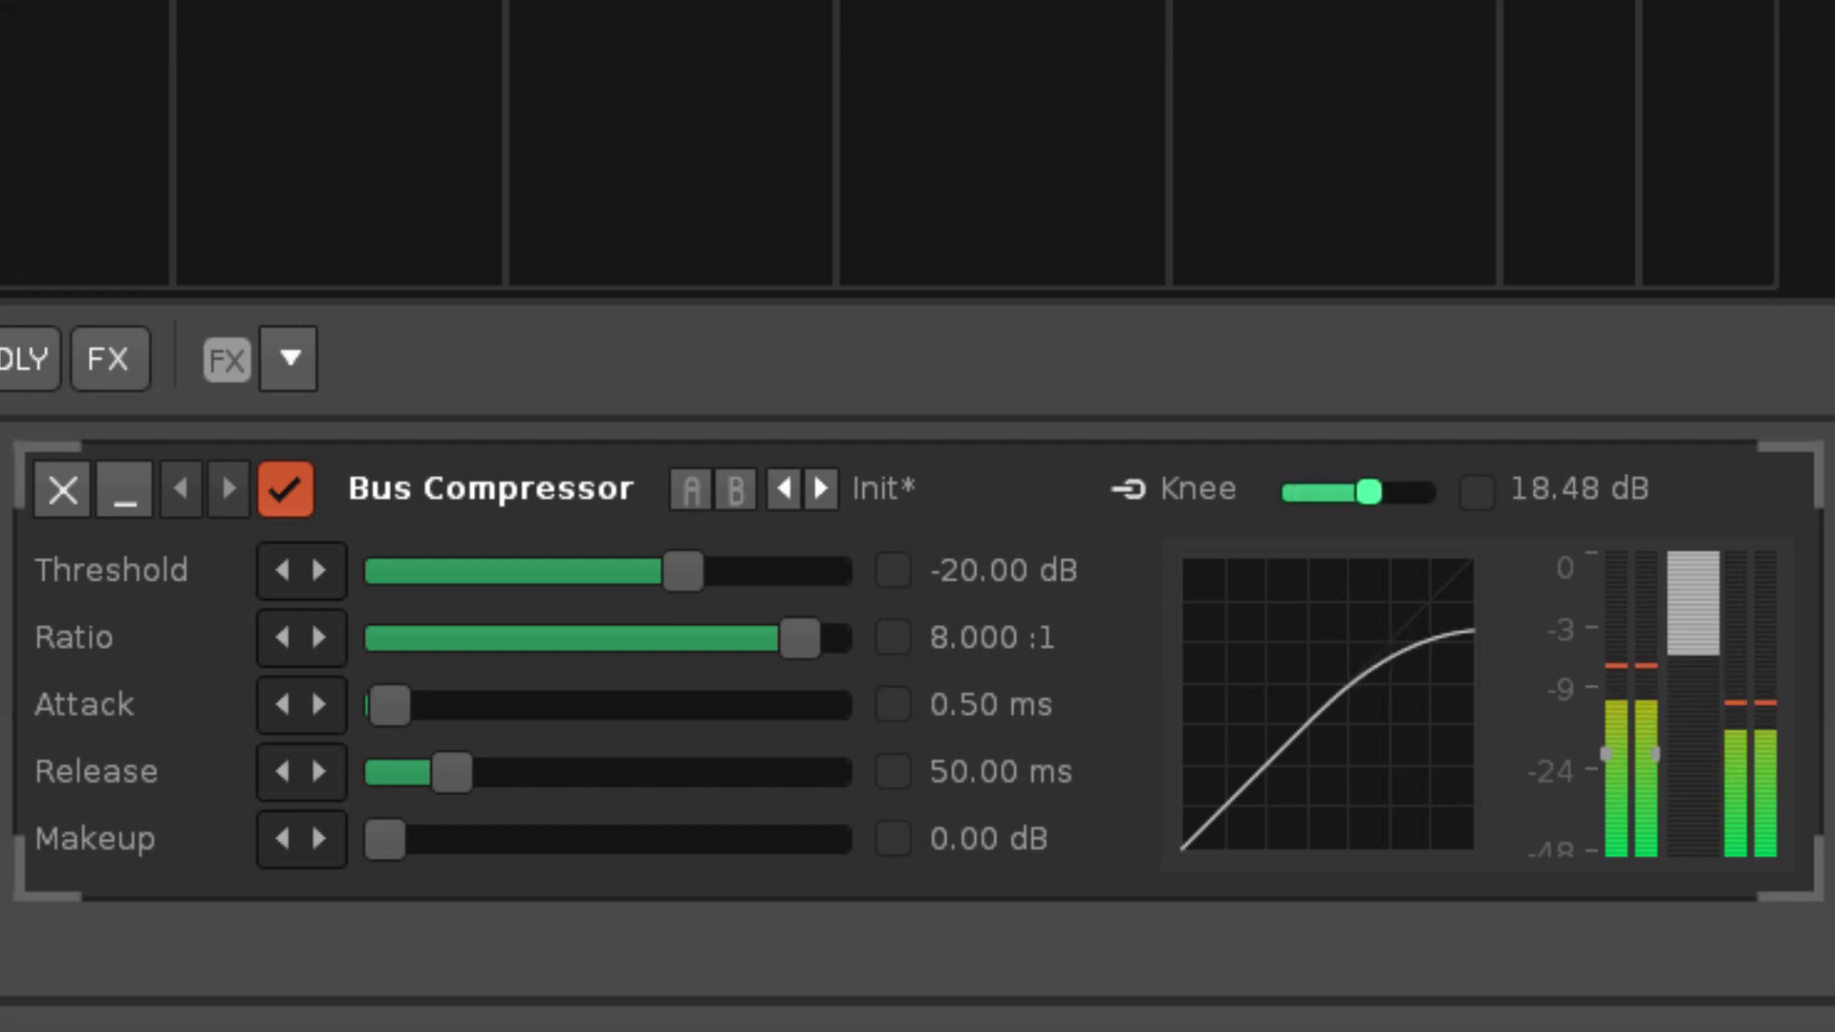
{"action": "mouse_move", "coordinate": [792, 639]}
{"action": "left_mouse_down"}
{"action": "mouse_move", "coordinate": [464, 639]}
{"action": "mouse_move", "coordinate": [840, 639]}
{"action": "left_mouse_up"}
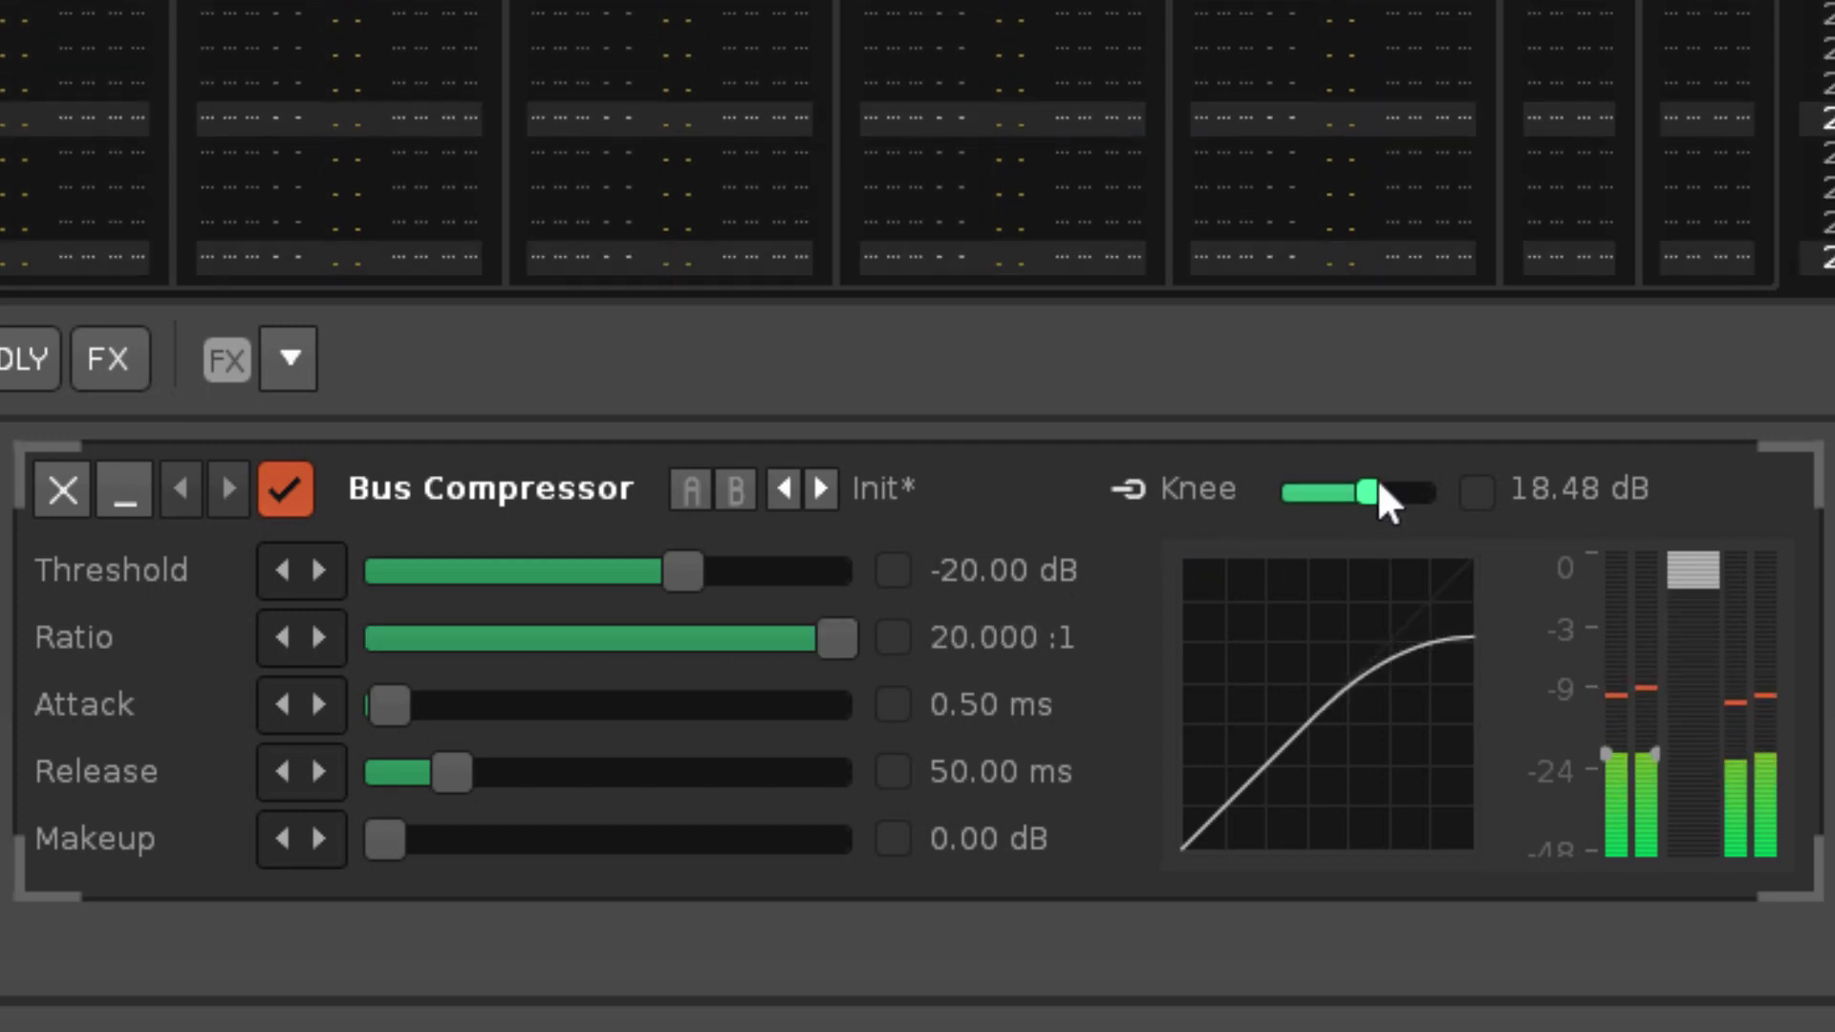
{"action": "left_click_drag", "start_coordinate": [1378, 489], "coordinate": [1281, 489]}
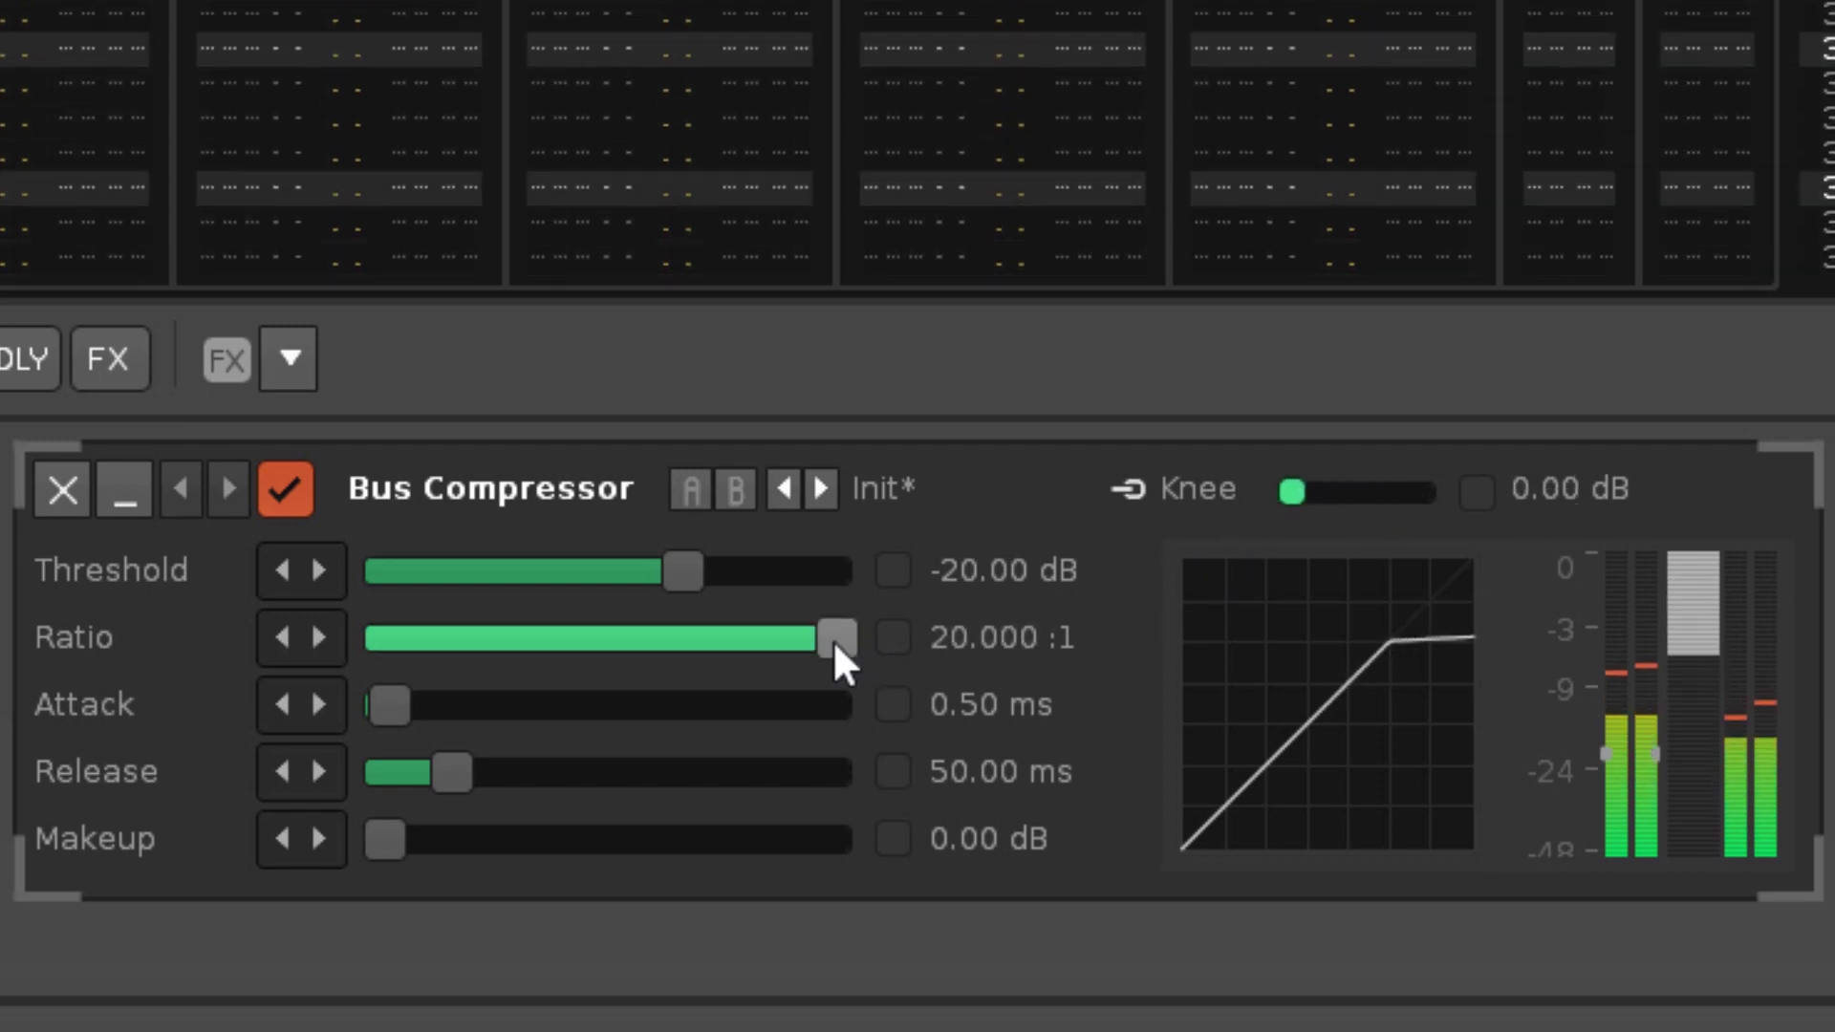
{"action": "mouse_move", "coordinate": [838, 639]}
{"action": "left_mouse_down"}
{"action": "mouse_move", "coordinate": [508, 640]}
{"action": "mouse_move", "coordinate": [762, 639]}
{"action": "left_mouse_up"}
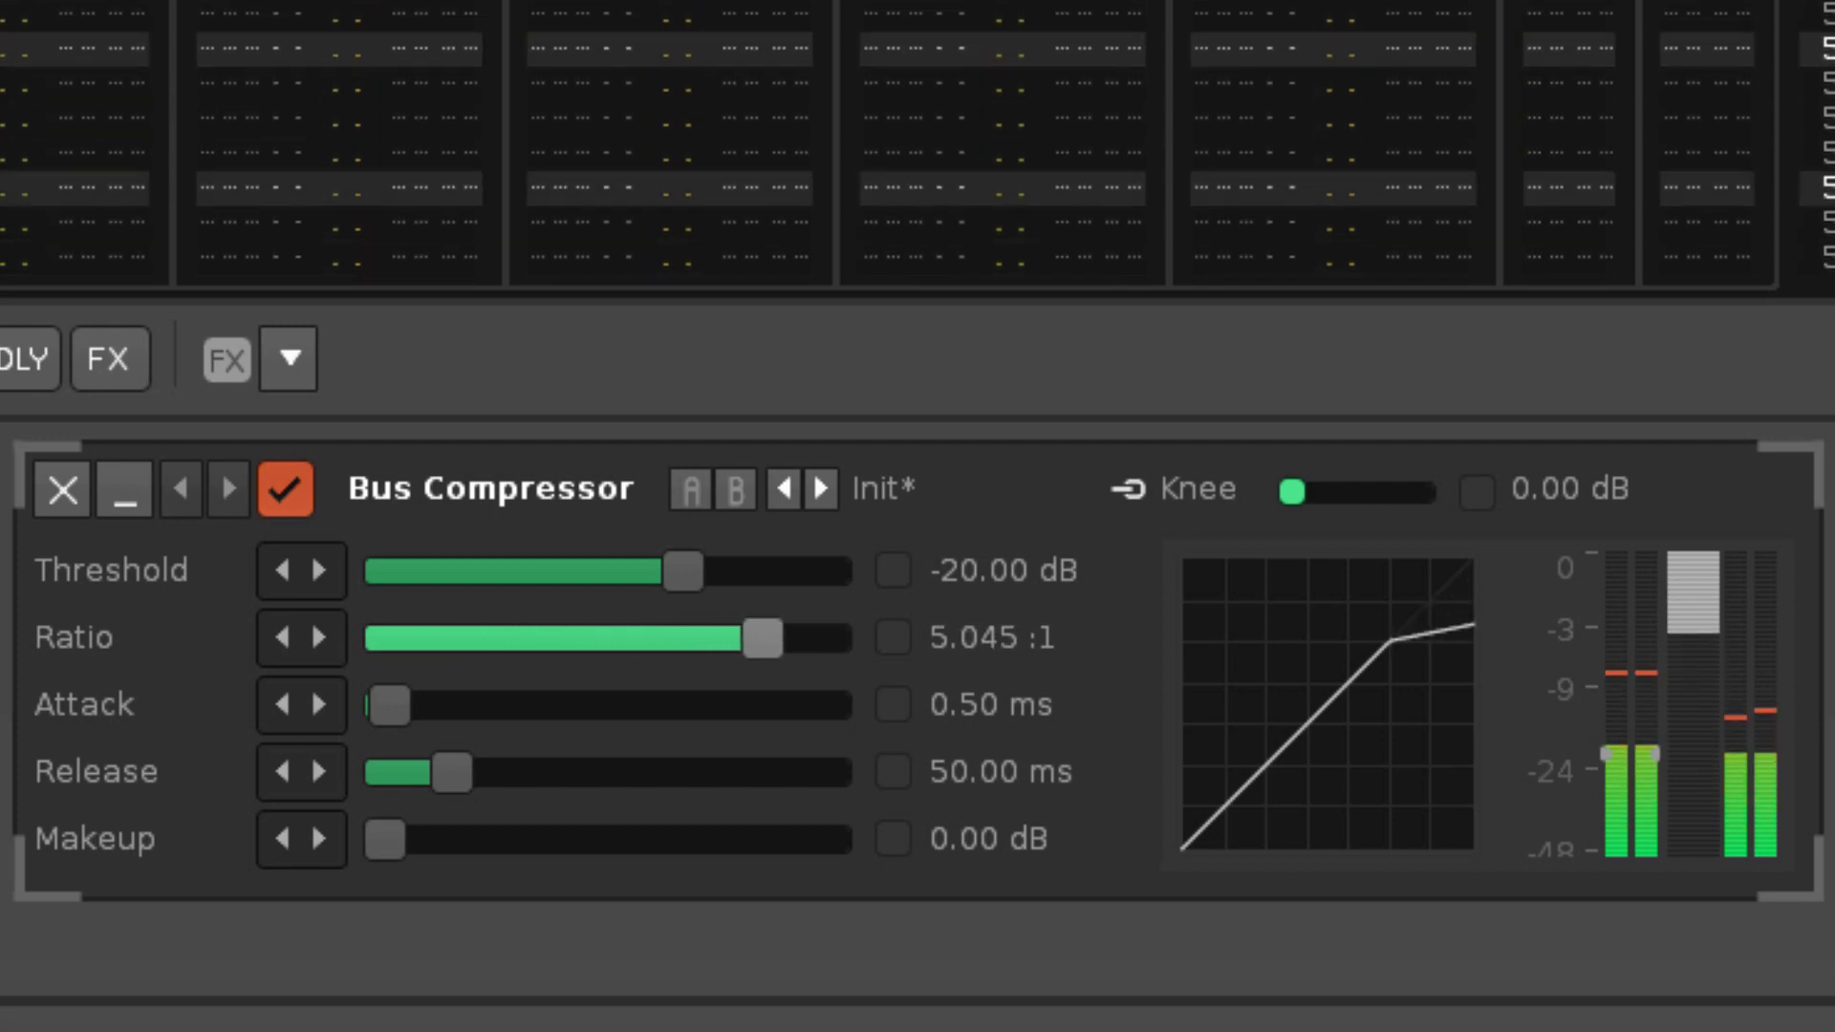
{"action": "left_click_drag", "start_coordinate": [1285, 490], "coordinate": [1405, 491]}
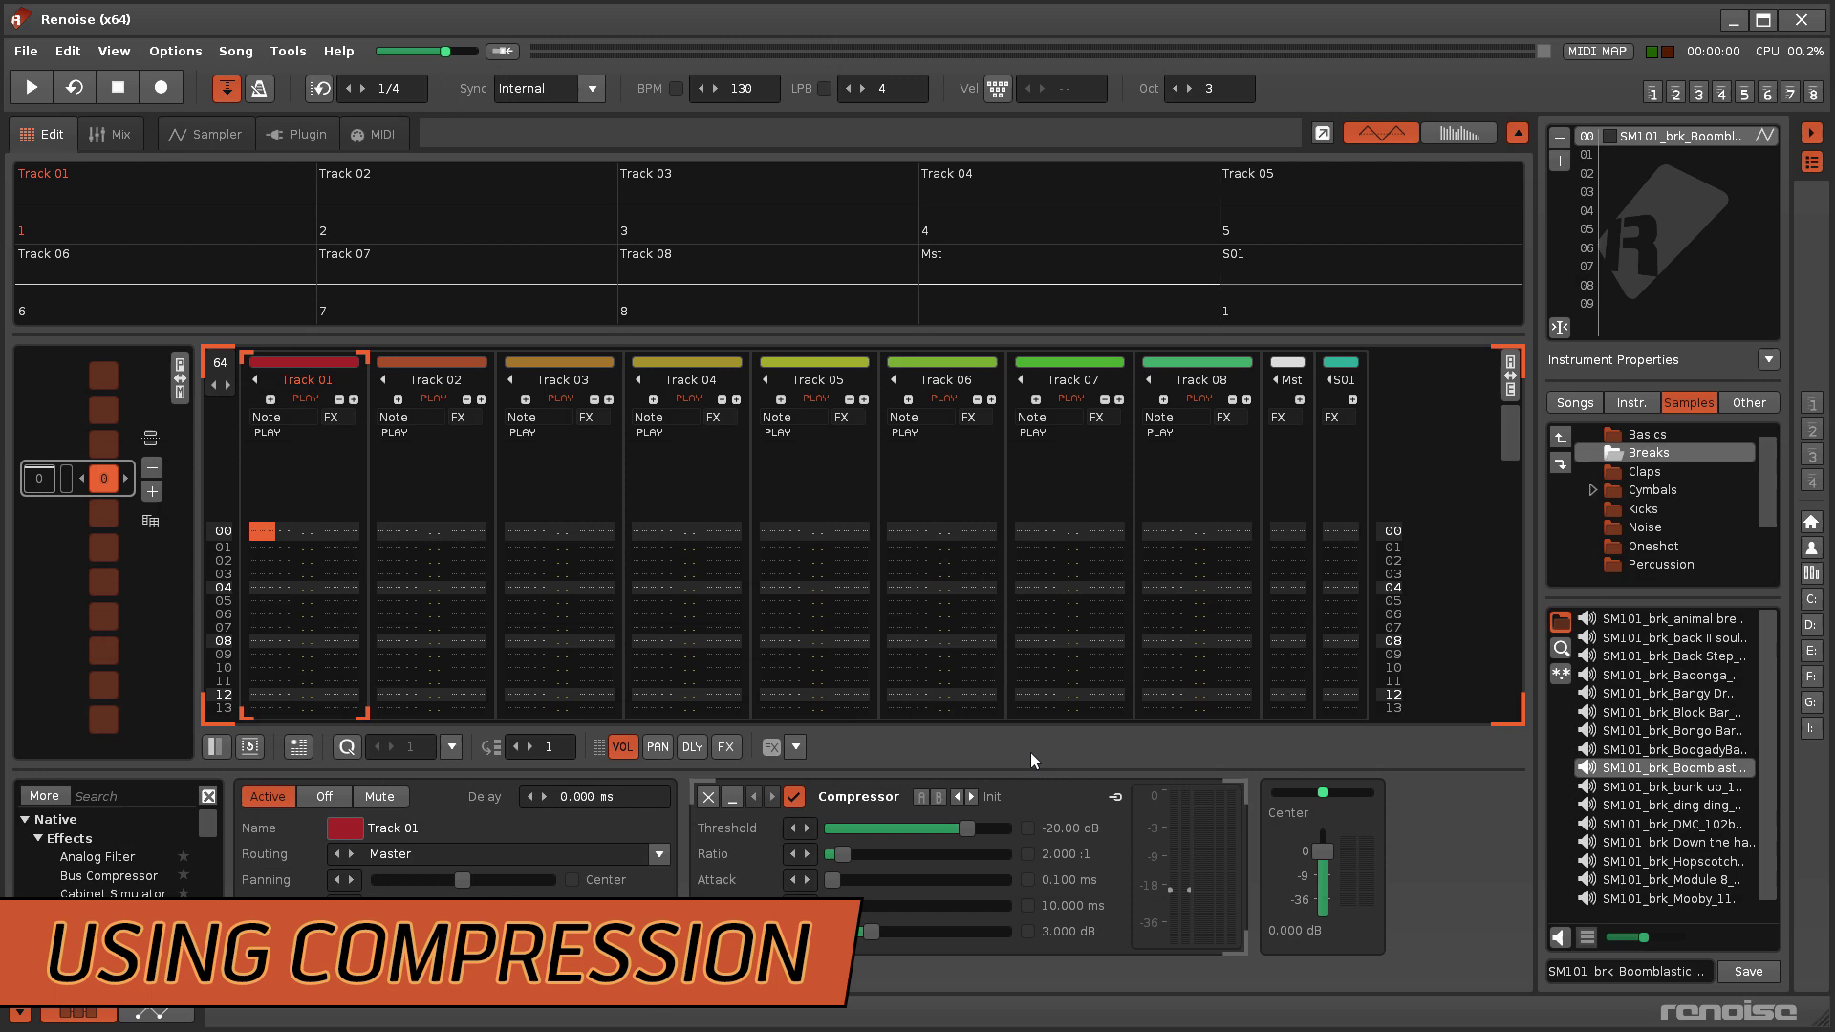
Start playback and raise the Compressor's ratio while listening.
{"action": "key", "text": "z"}
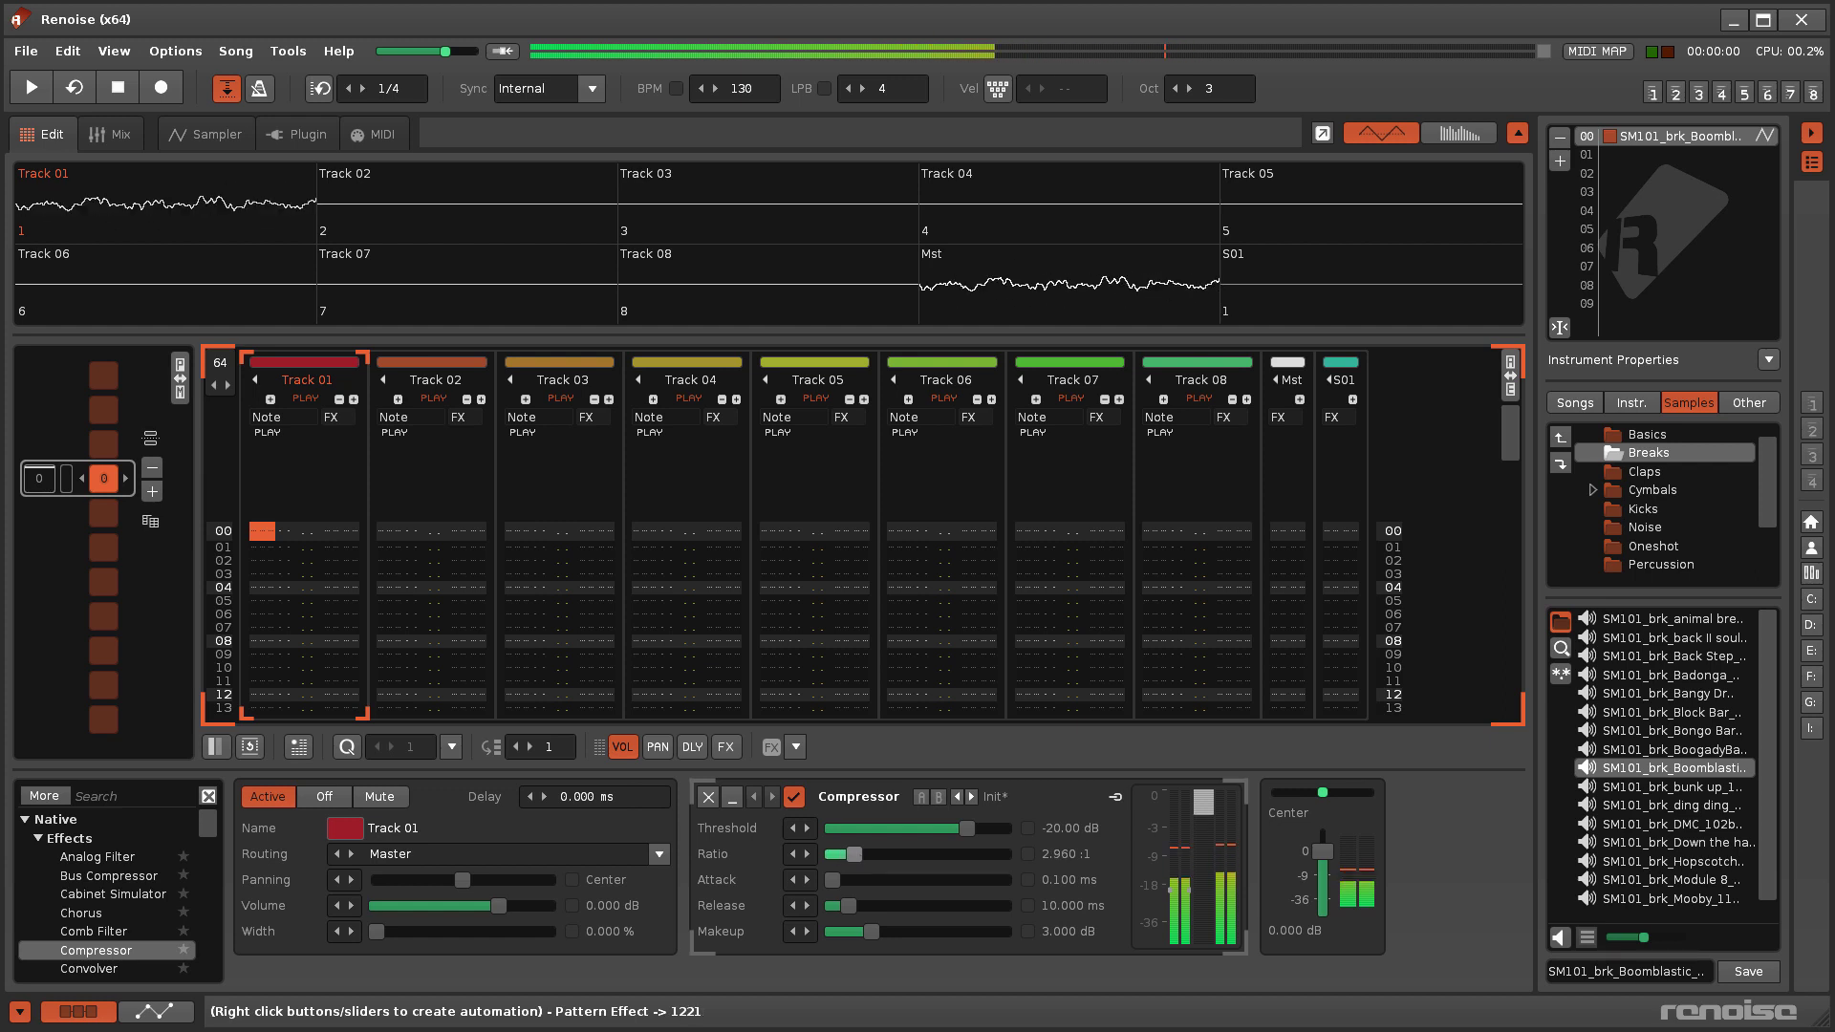
{"action": "left_click_drag", "start_coordinate": [843, 853], "coordinate": [1005, 853]}
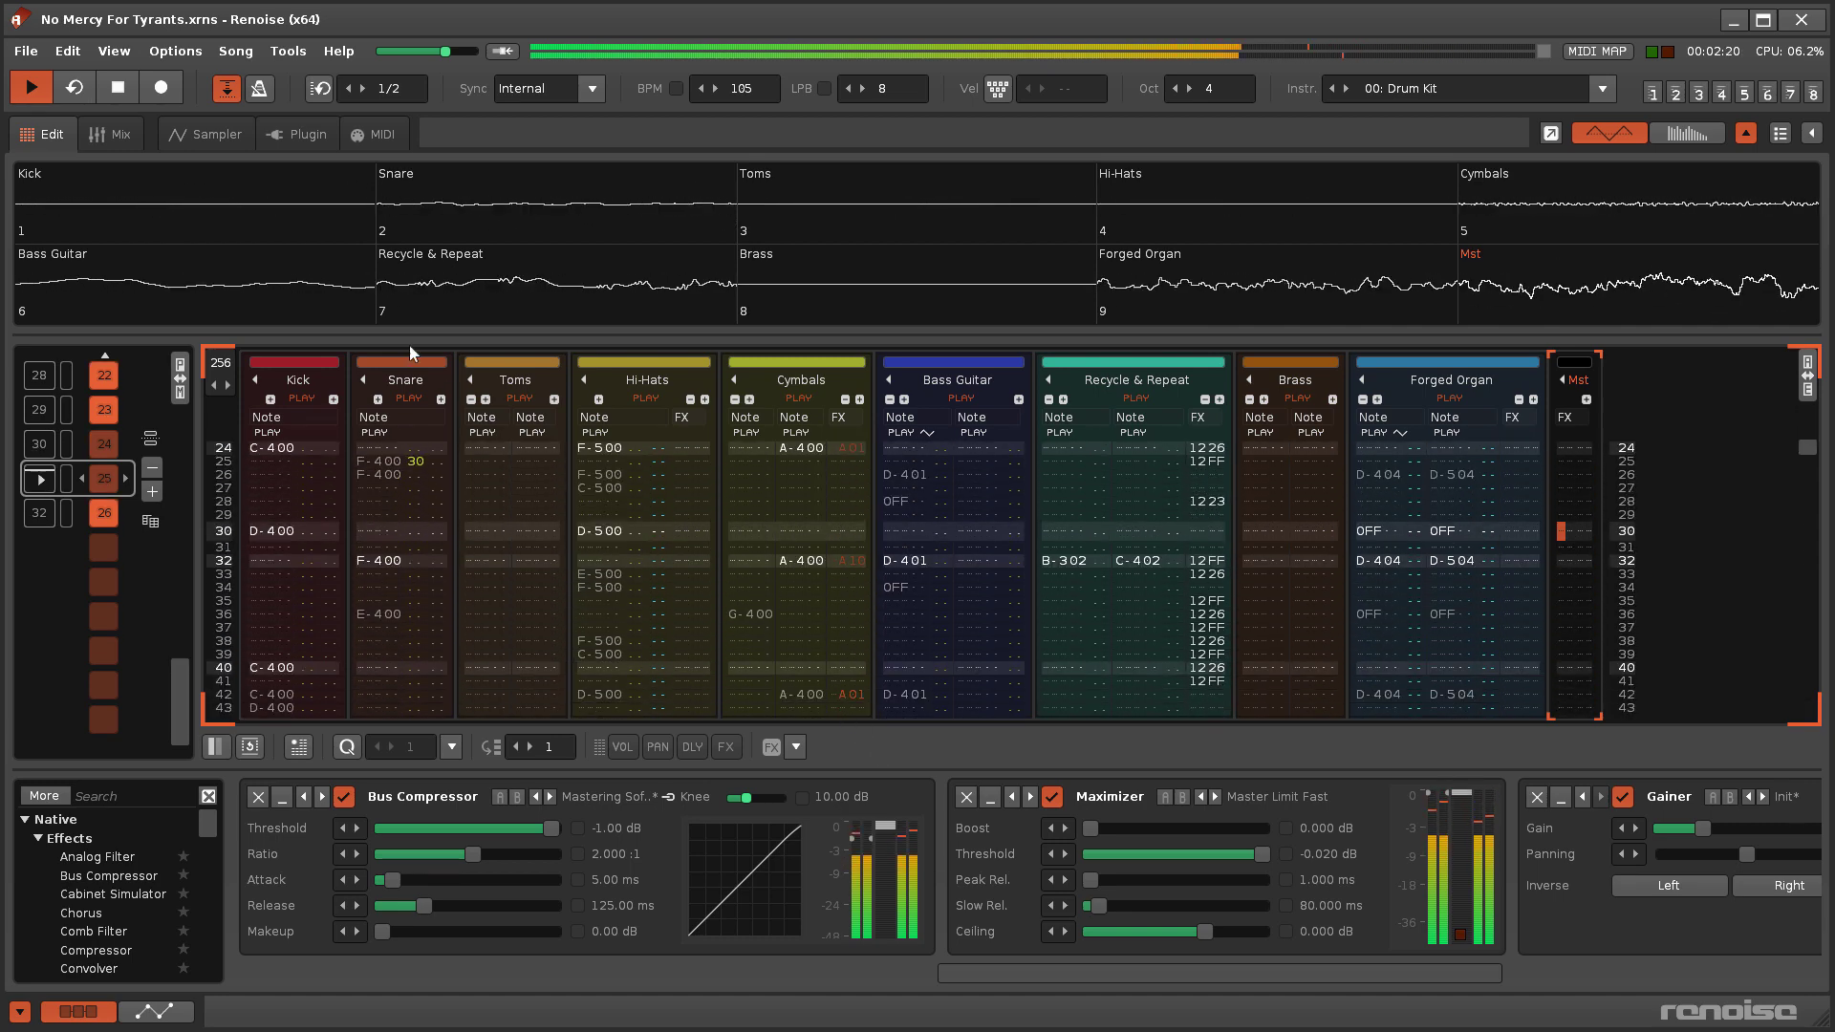
Bring up the #Recycle & Repeat instrument's Low, Mid and High effect chains.
{"action": "left_click", "coordinate": [215, 138]}
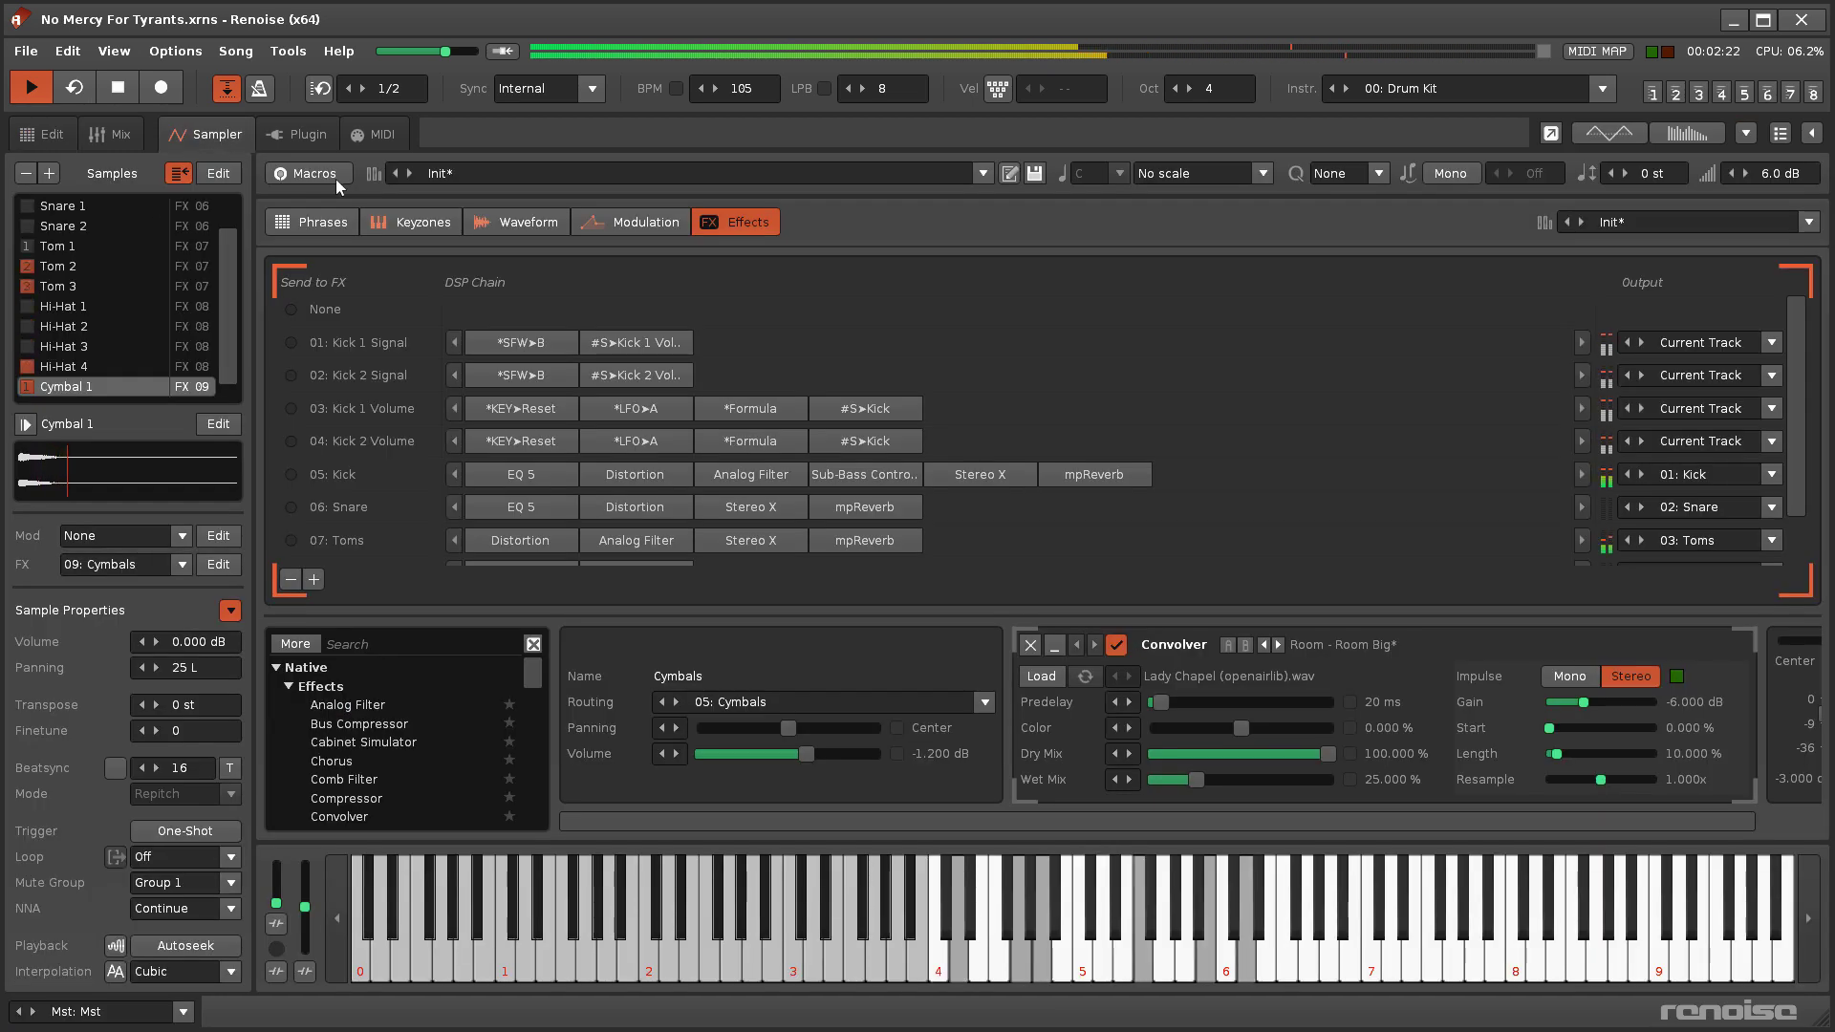
{"action": "scroll", "coordinate": [1299, 513], "scroll_direction": "down", "scroll_amount": 2}
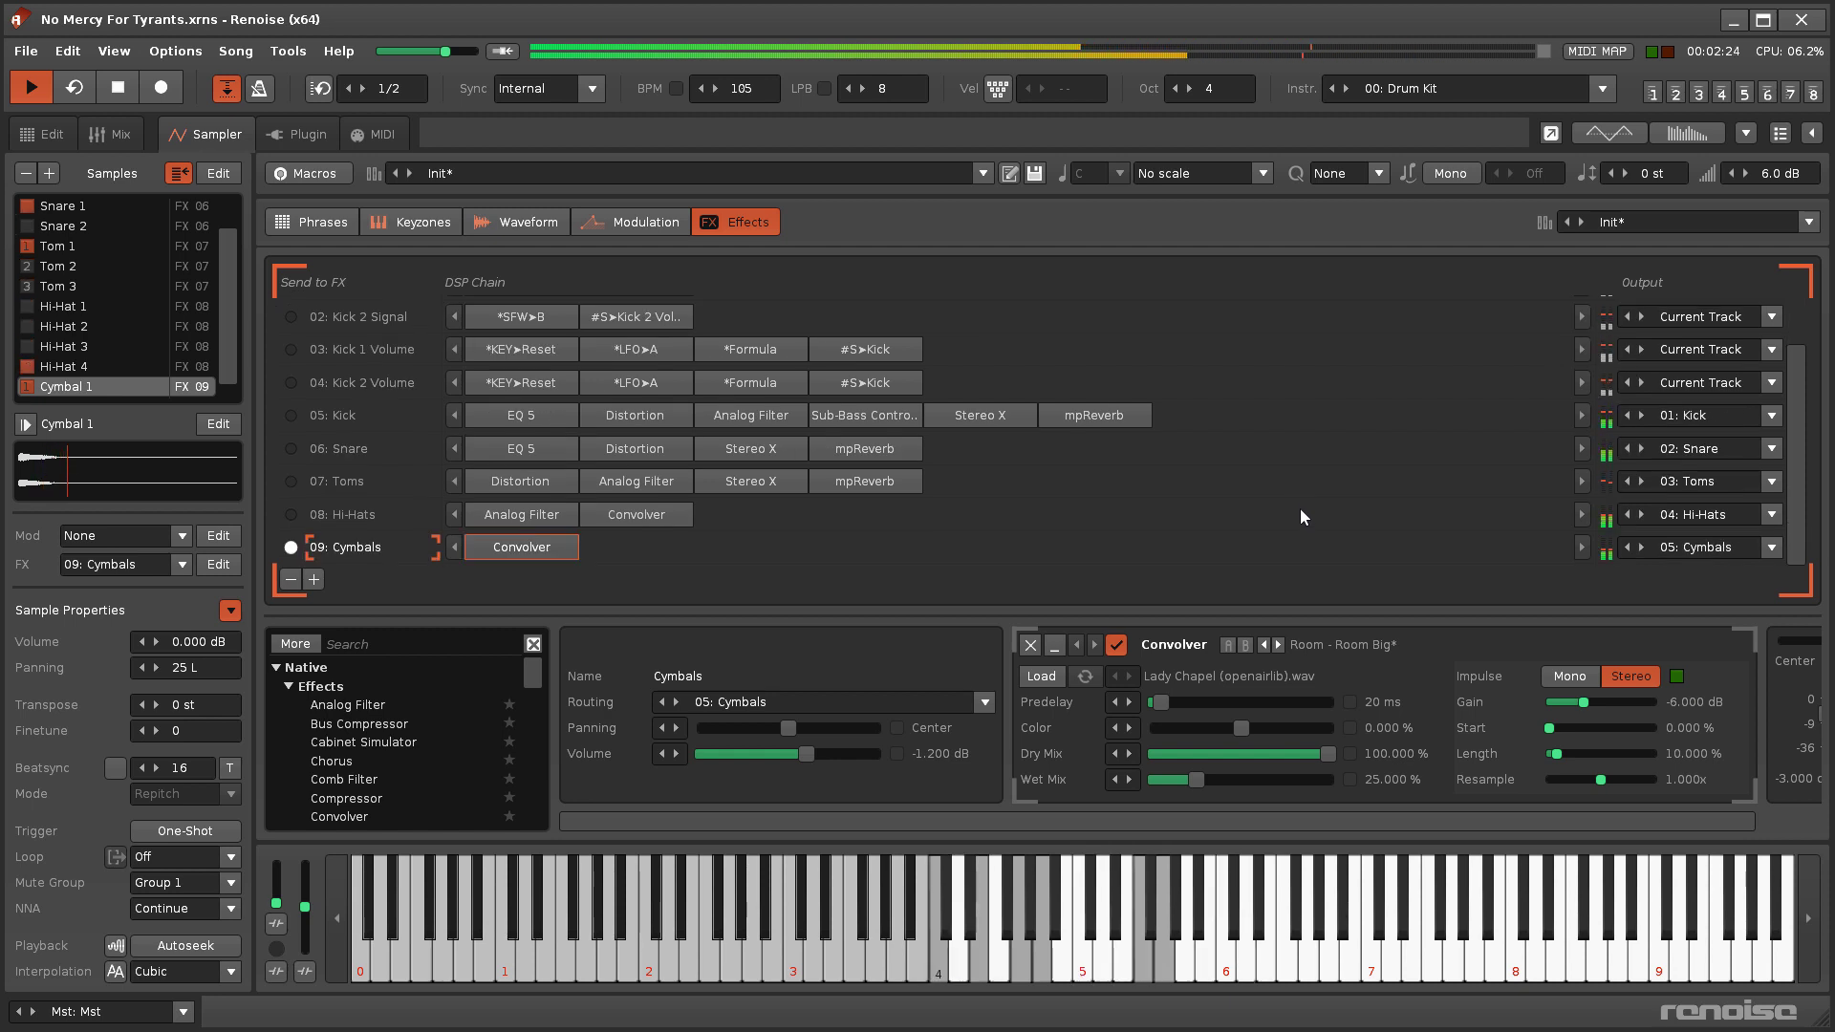
{"action": "scroll", "coordinate": [1271, 529], "scroll_direction": "up", "scroll_amount": 2}
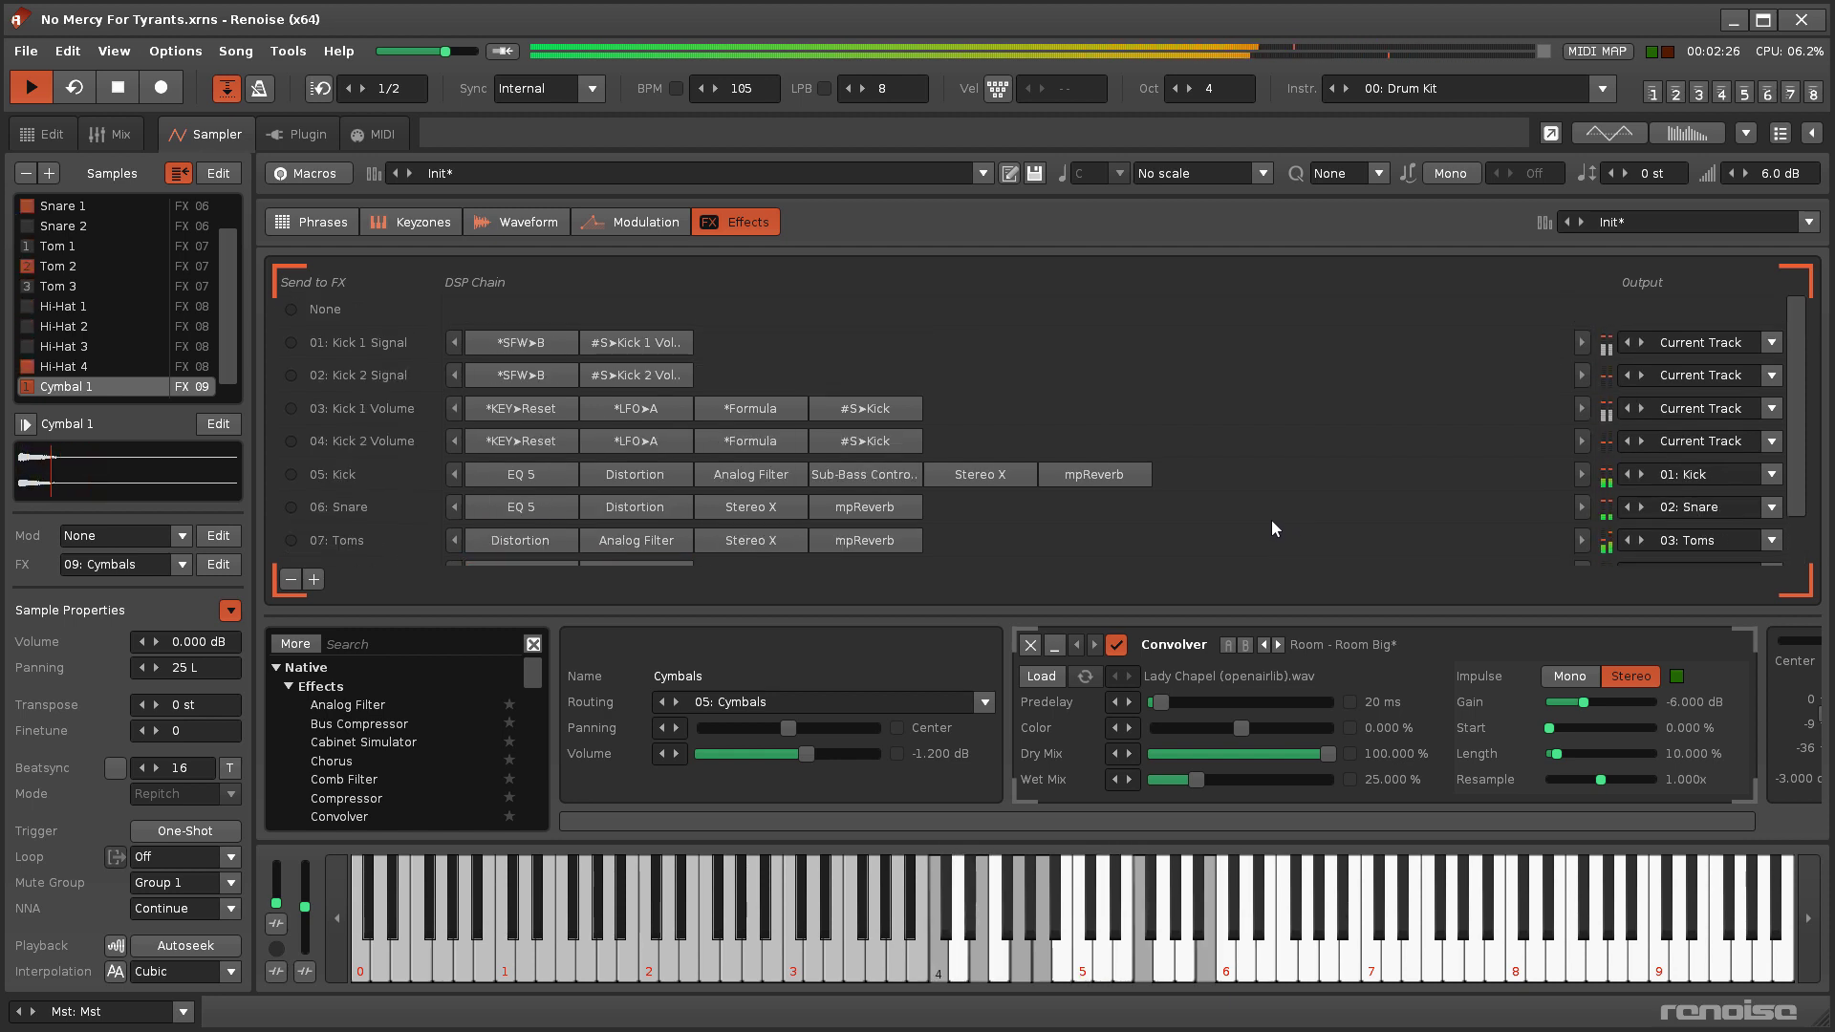
{"action": "scroll", "coordinate": [1397, 92], "scroll_direction": "down", "scroll_amount": 1}
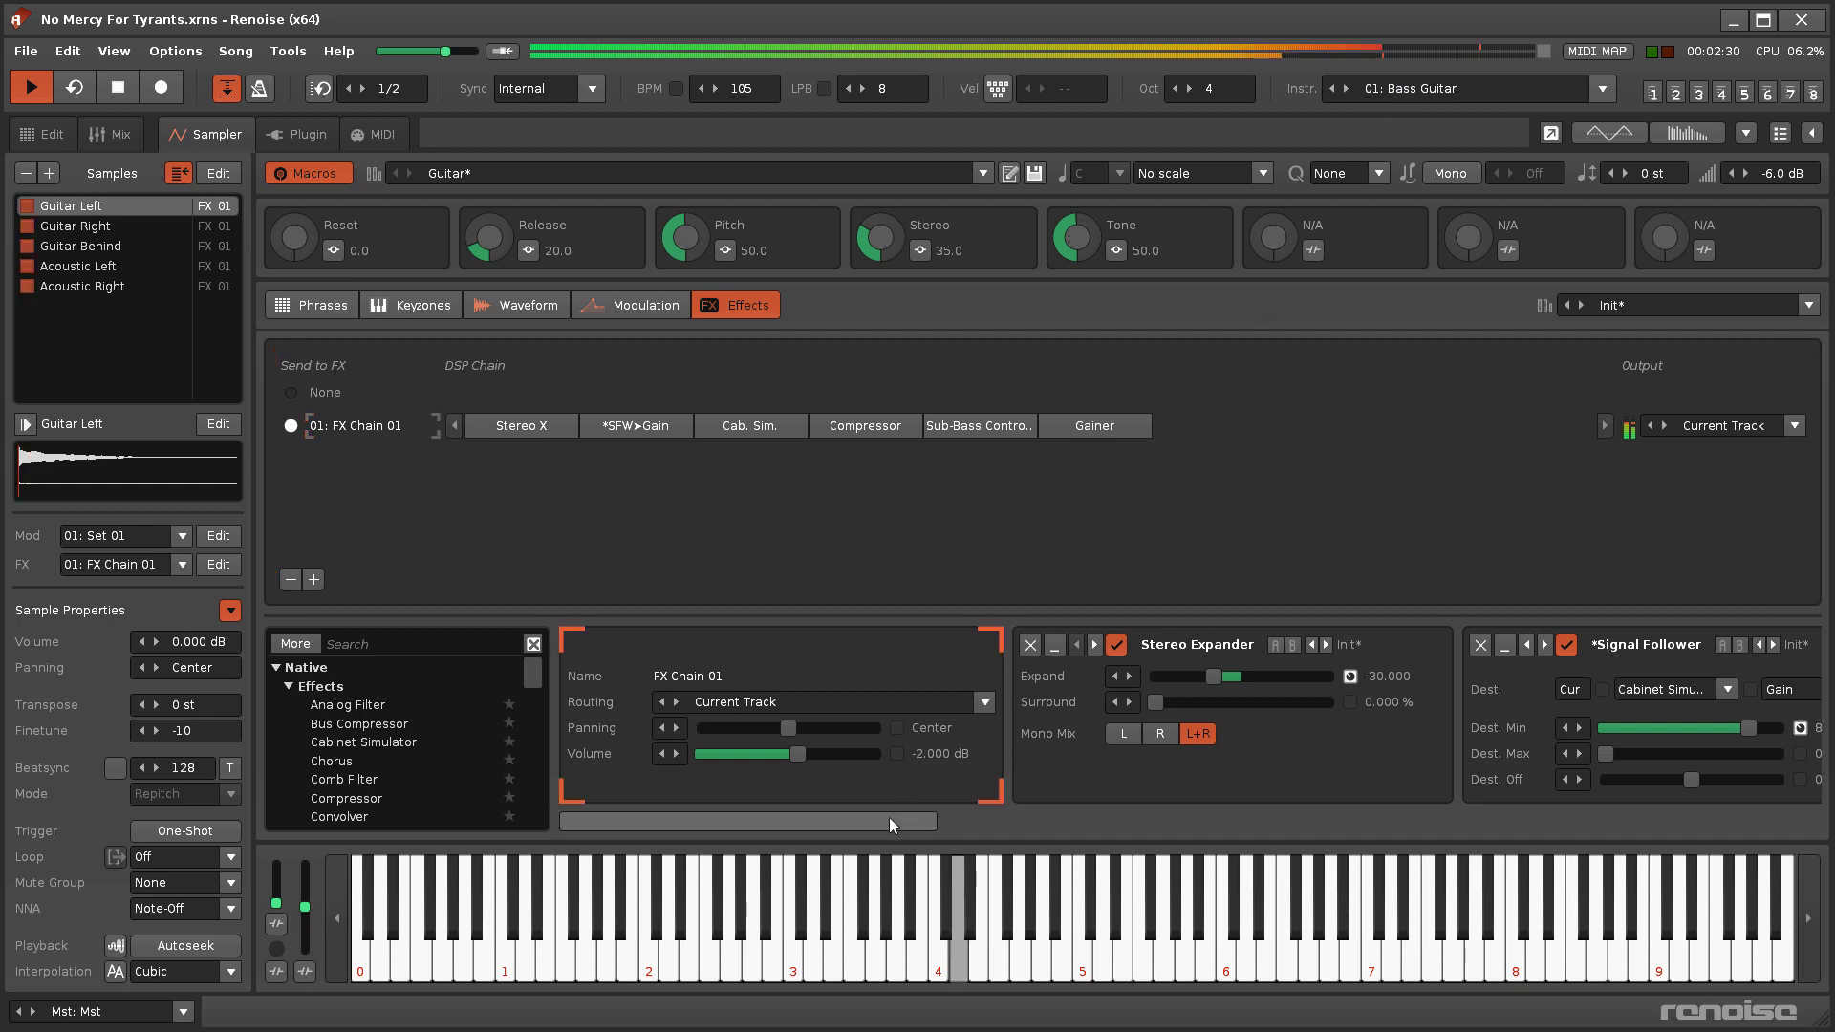
{"action": "left_click_drag", "start_coordinate": [888, 819], "coordinate": [1311, 871]}
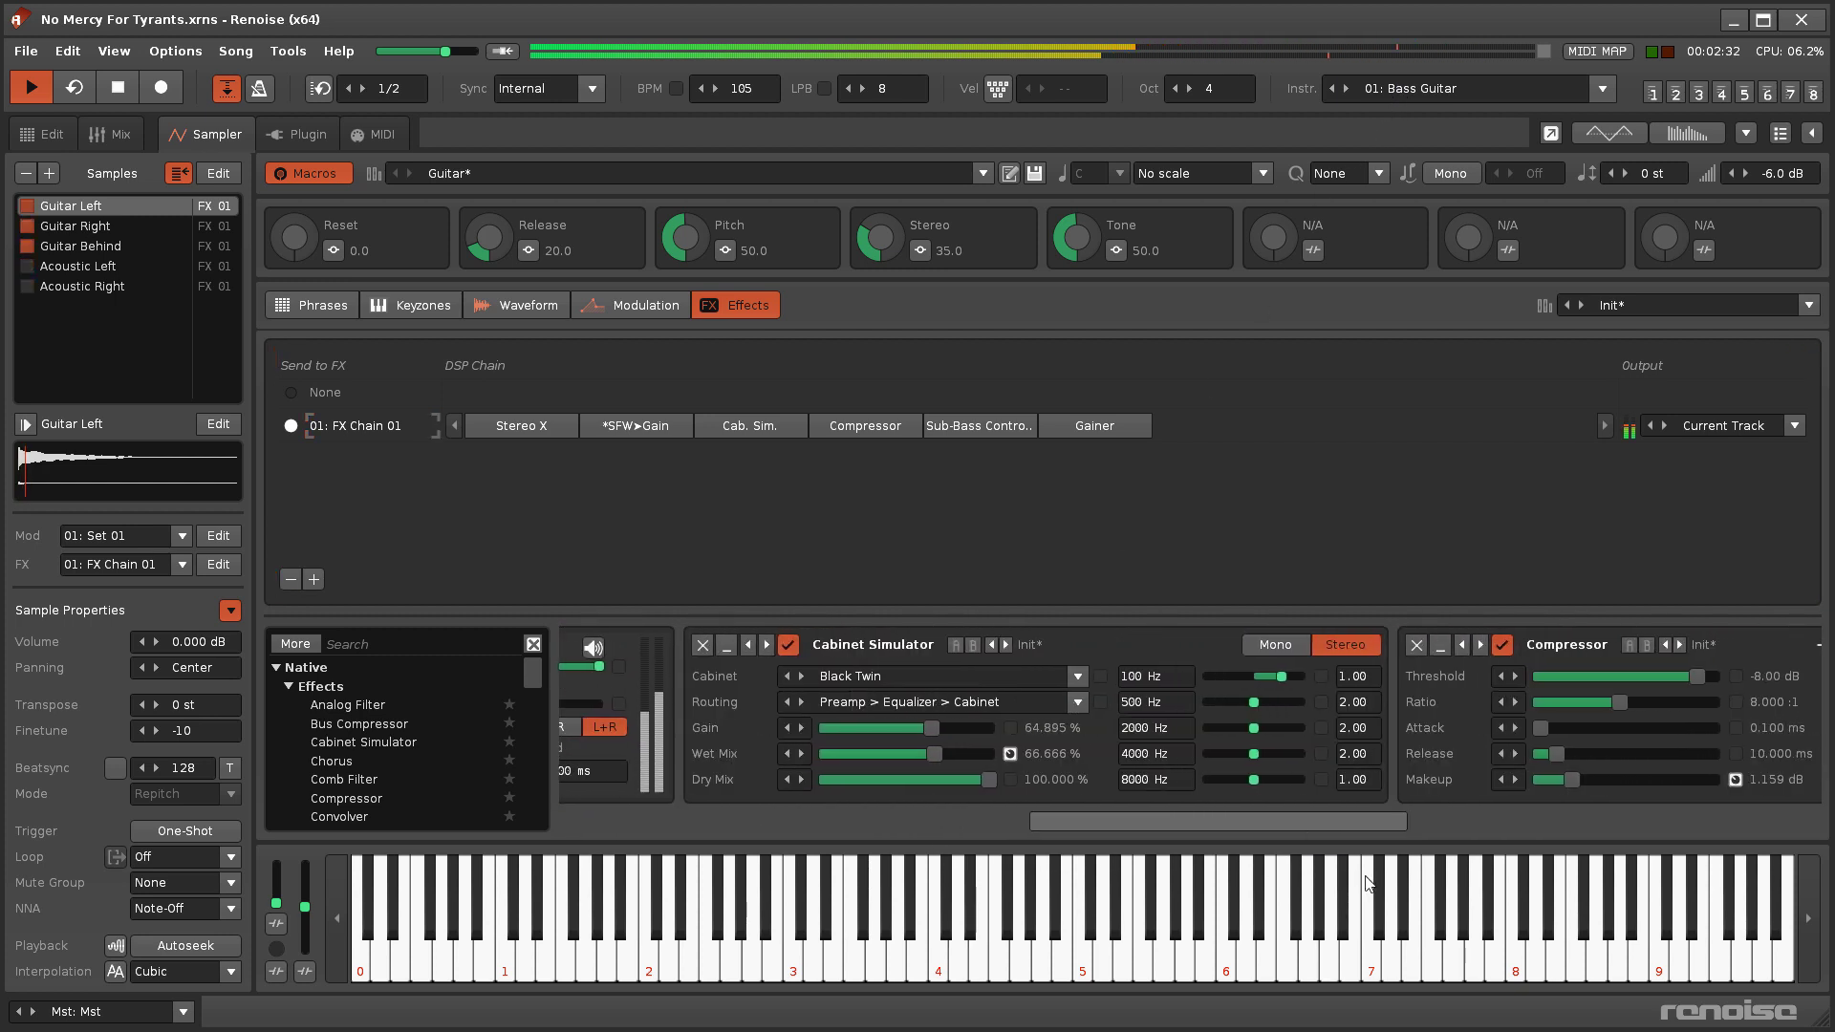
{"action": "left_click_drag", "start_coordinate": [1311, 872], "coordinate": [1593, 917]}
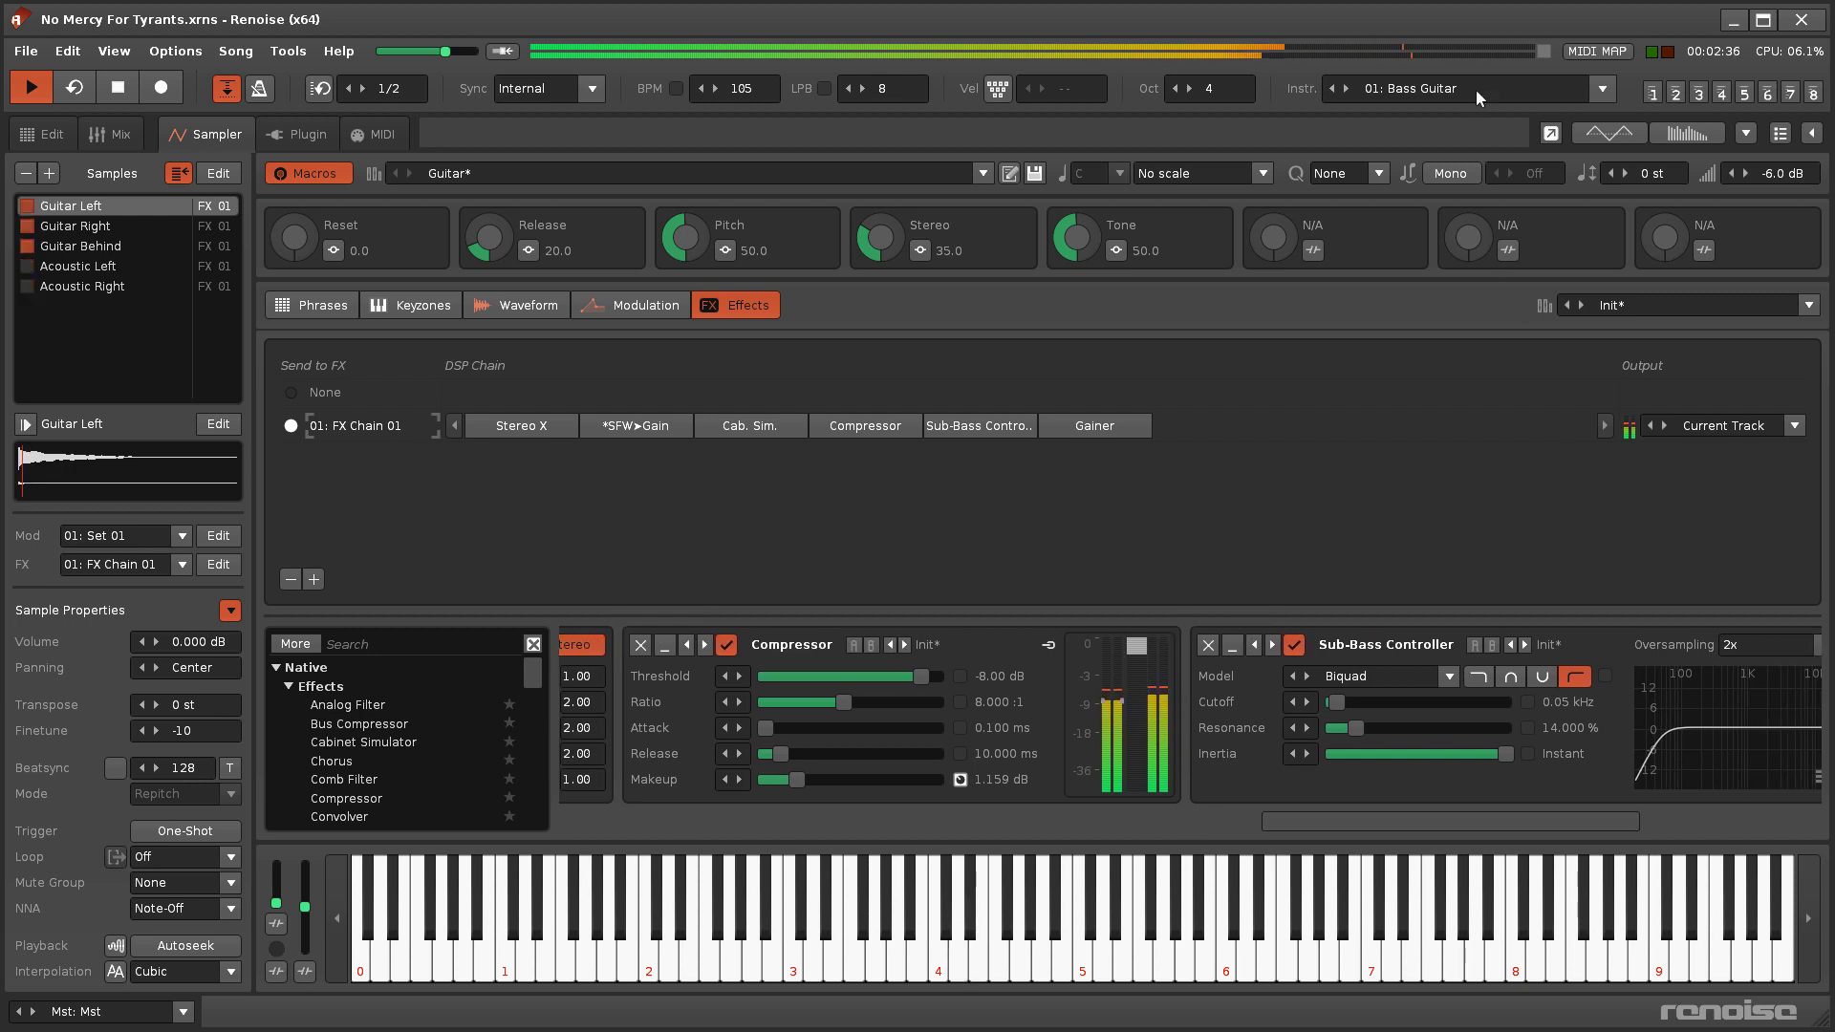
Inspect the Low and Mid chain Compressors, the Mid one at −25 dB threshold, 12:1.
{"action": "scroll", "coordinate": [1476, 88], "scroll_direction": "down", "scroll_amount": 1}
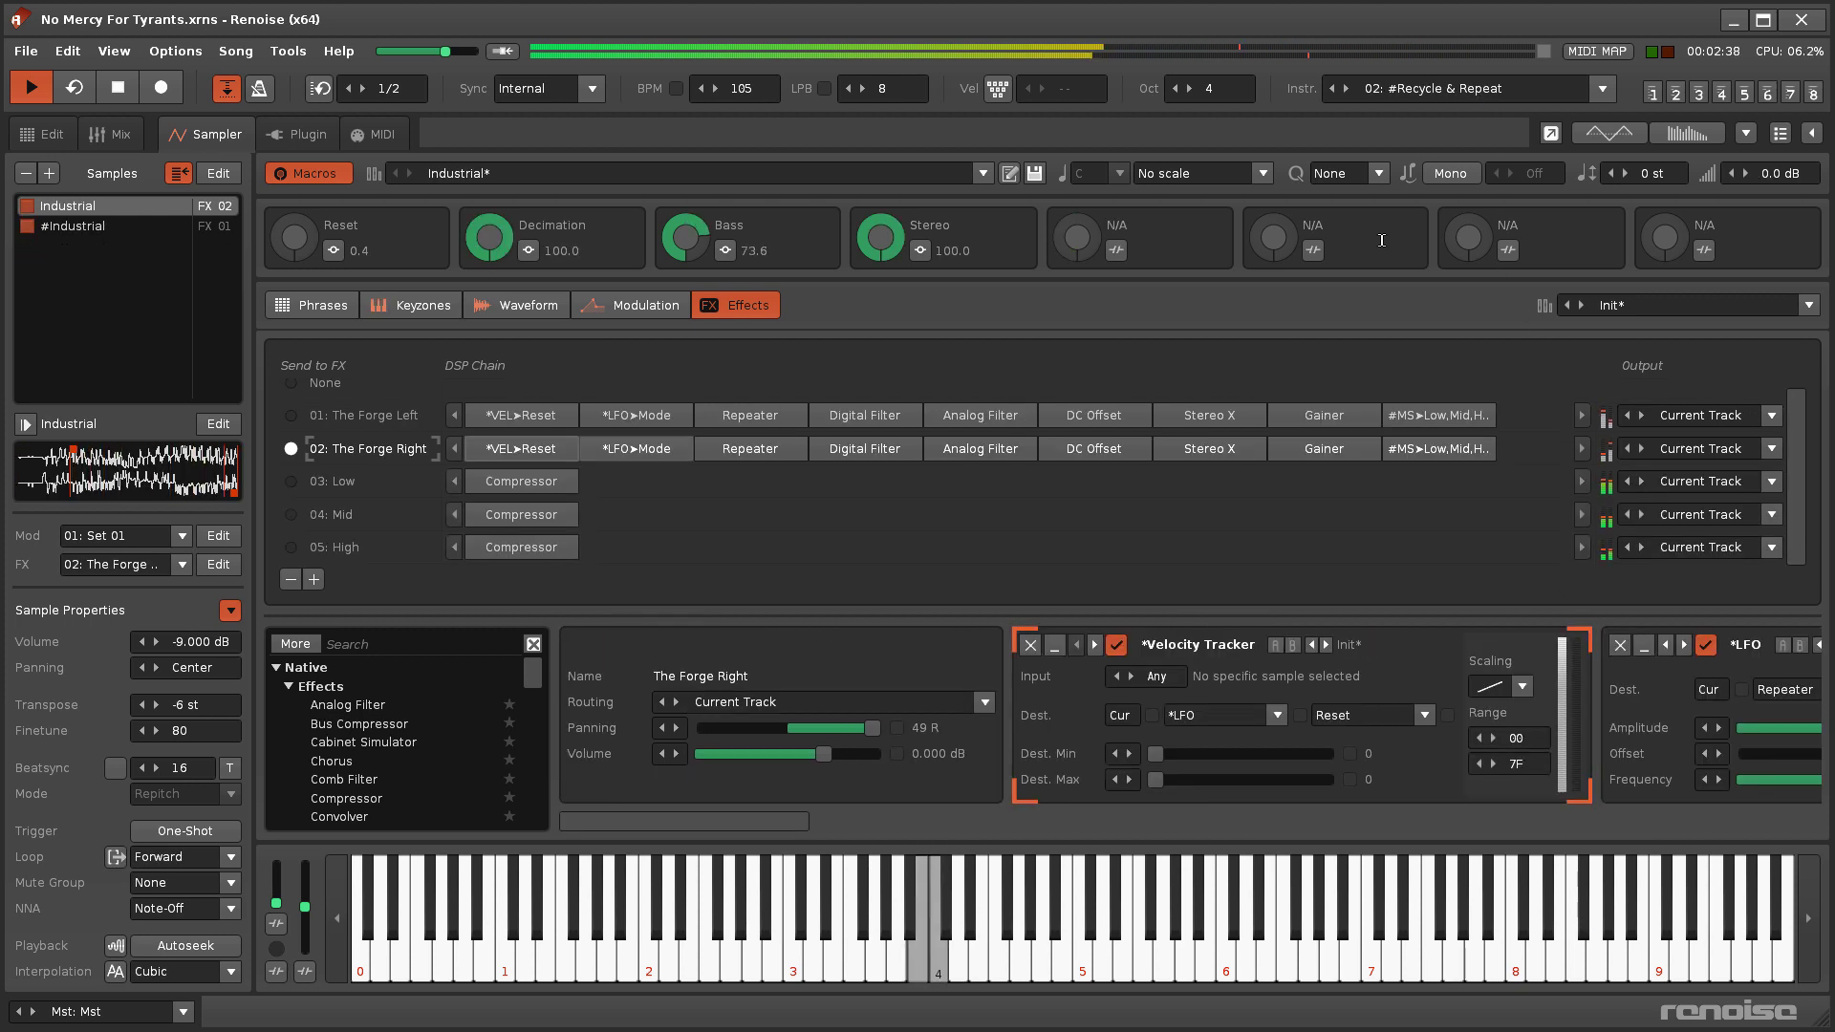
{"action": "left_click", "coordinate": [557, 480]}
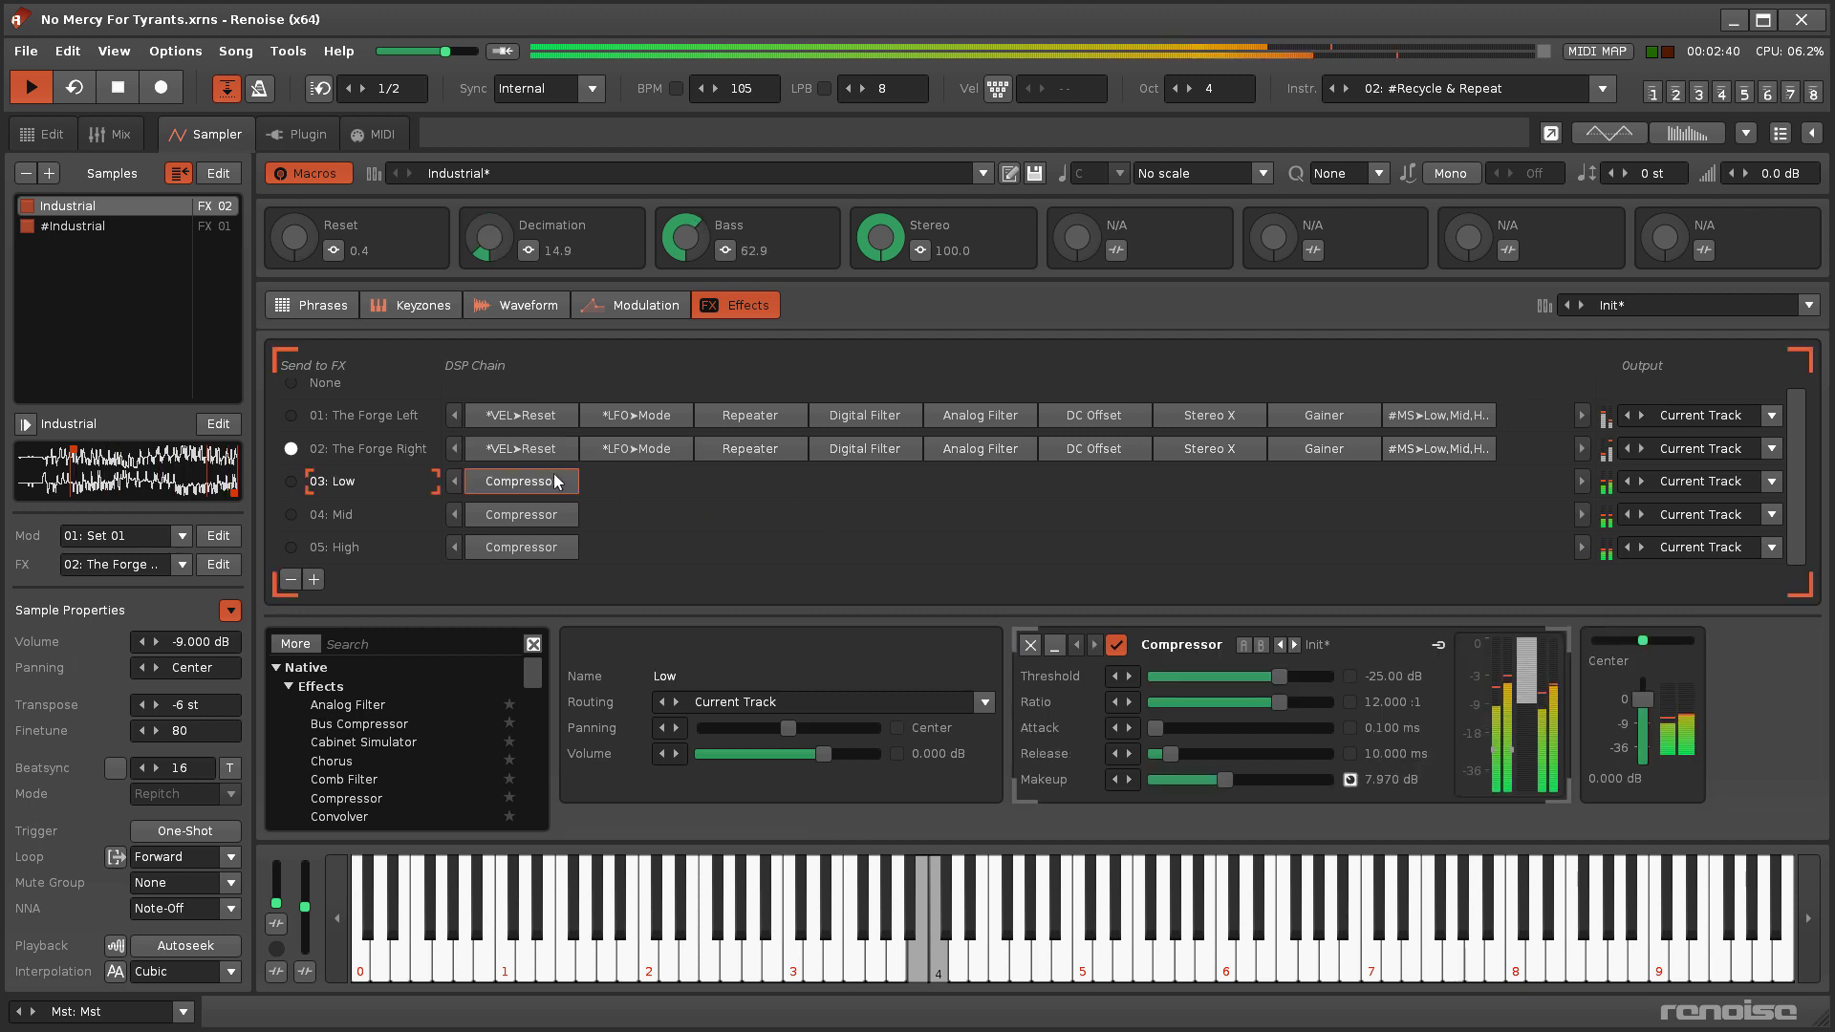
{"action": "left_click", "coordinate": [553, 522]}
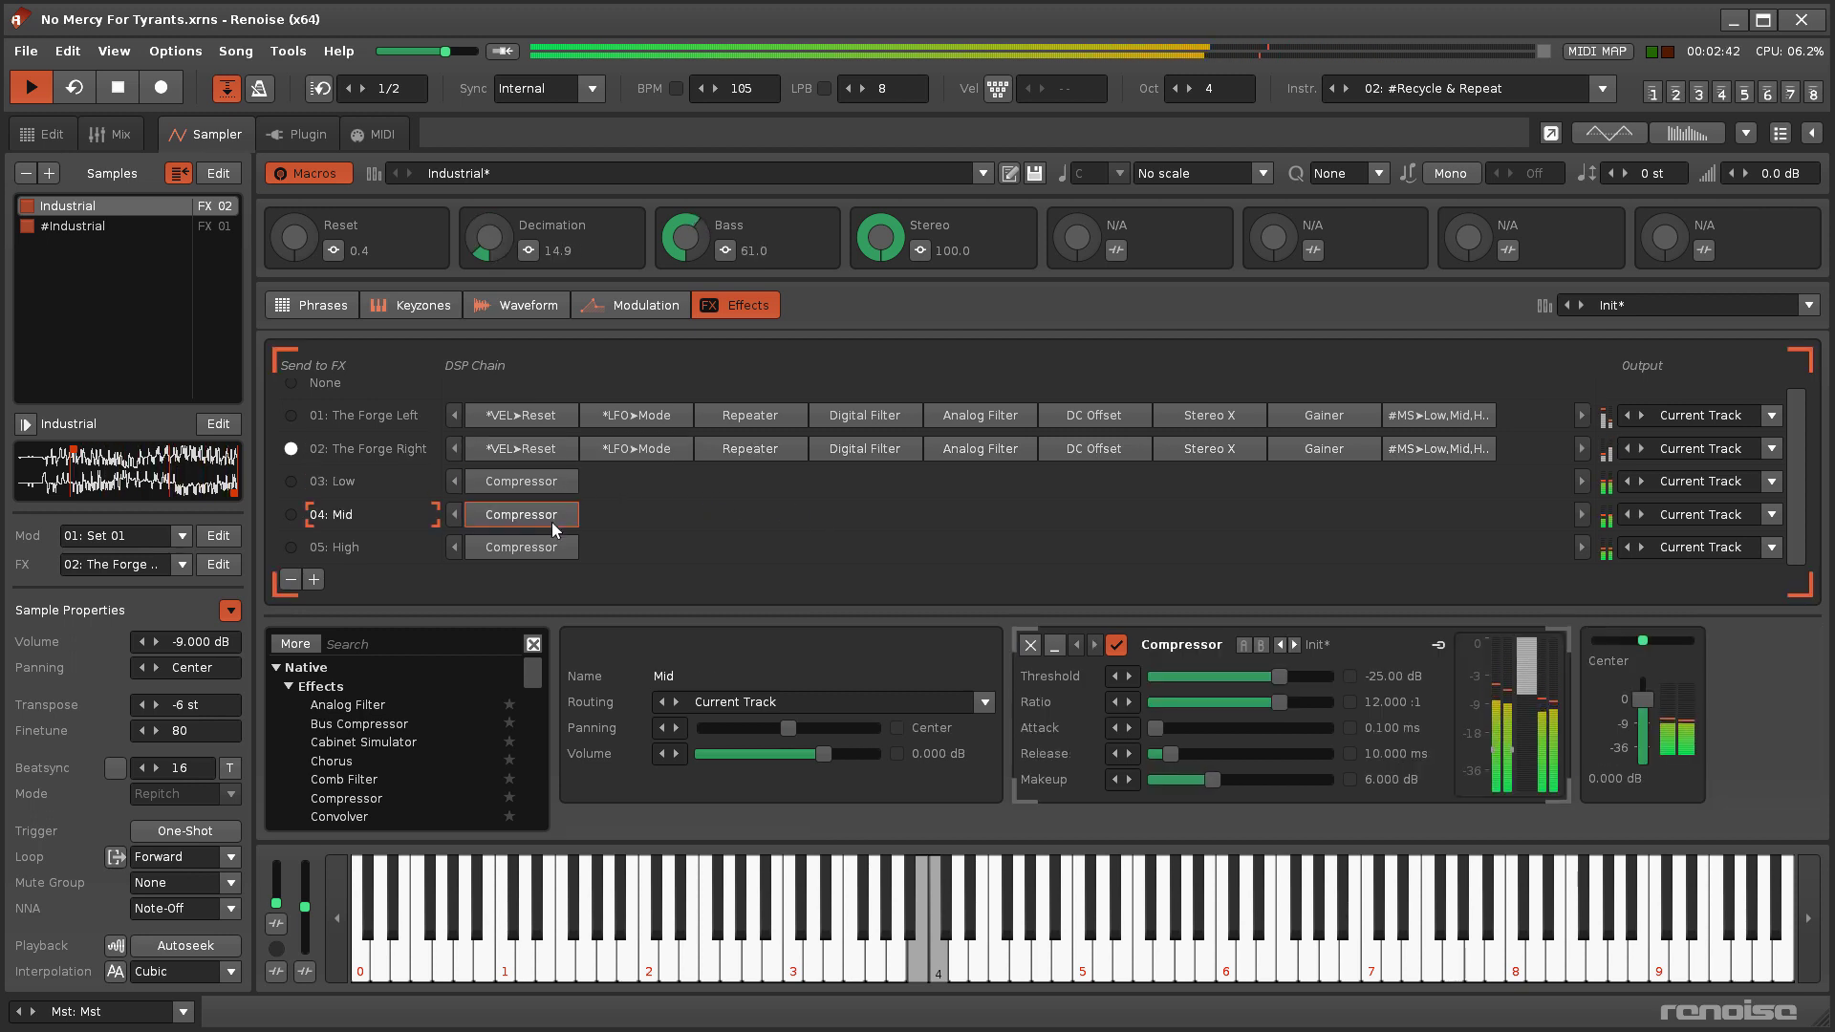